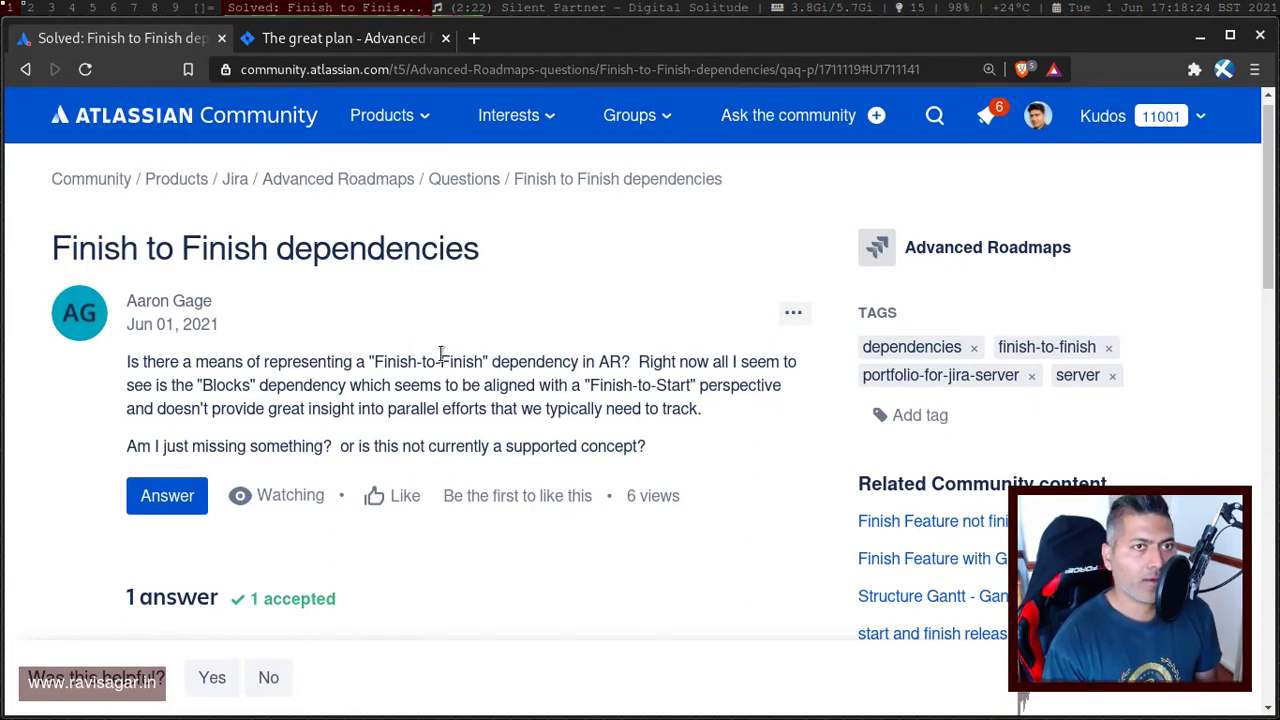
# Switch to The great plan in Jira and collapse the date and status fields to widen the roadmap timeline.
pyautogui.click(336, 42)
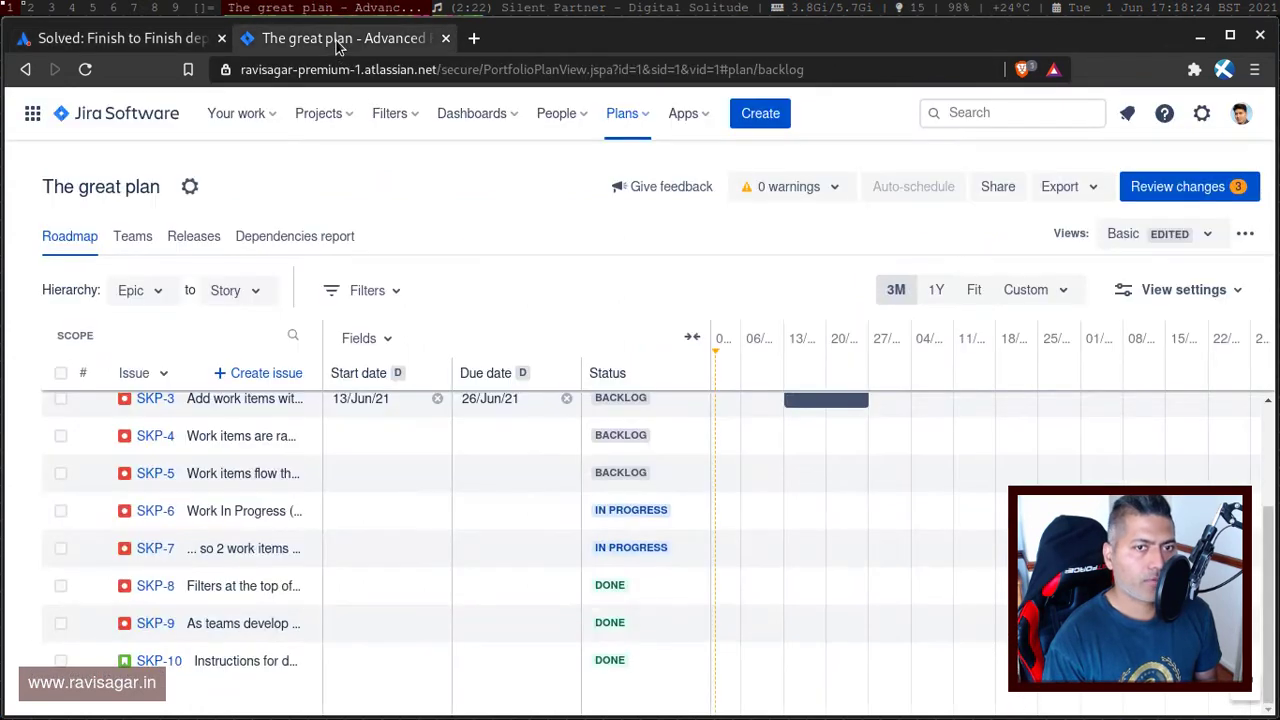
pyautogui.scroll(3, 846, 540)
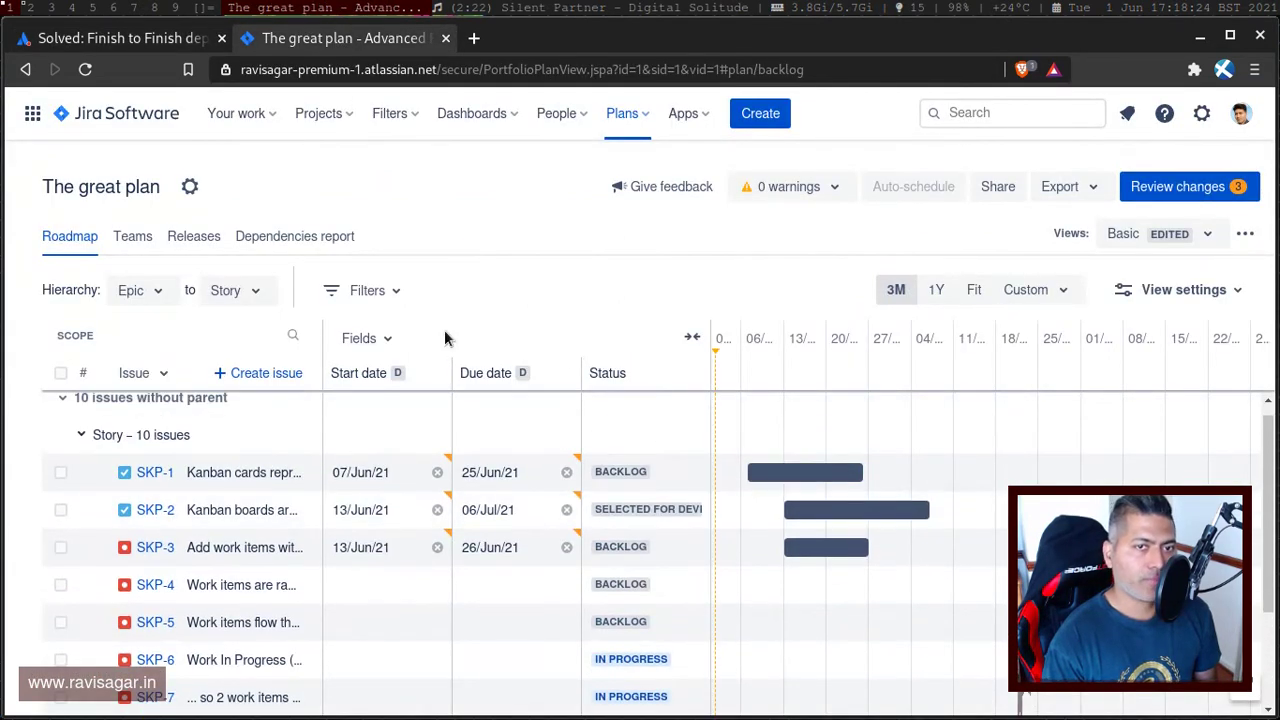
pyautogui.click(692, 337)
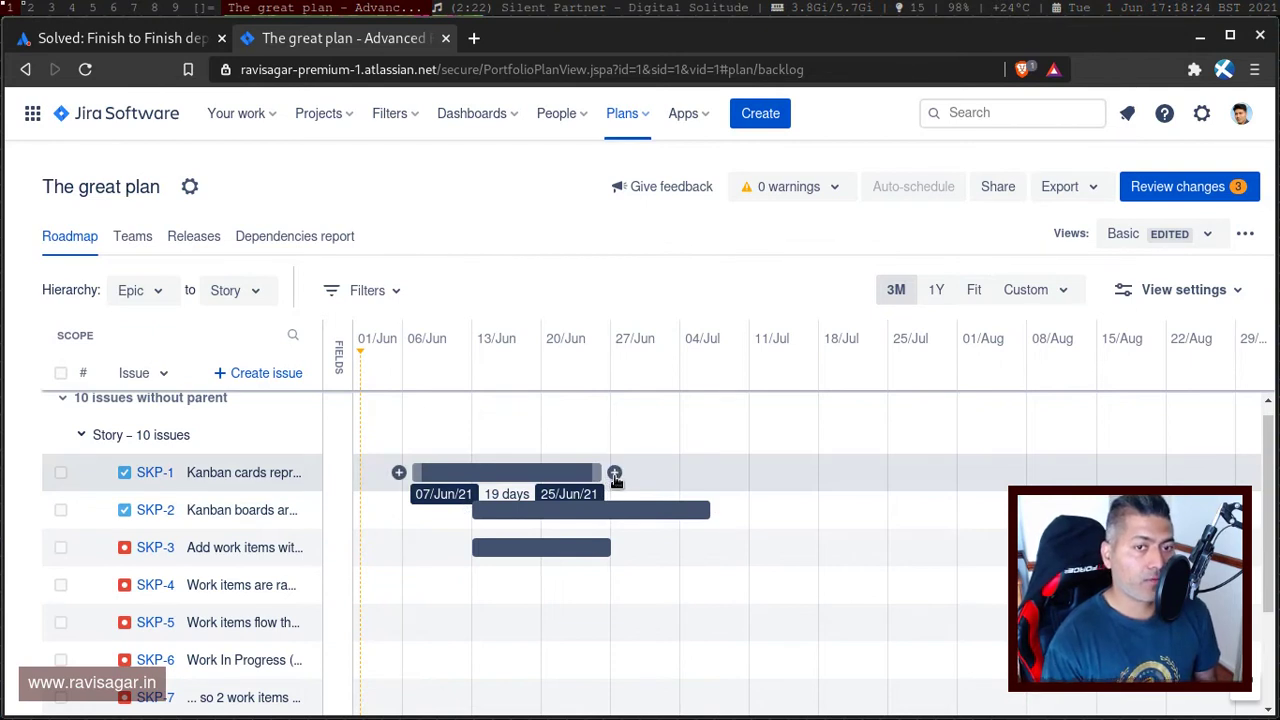
# Add a Blocks dependency from SKP-1 to SKP-9 on the roadmap timeline.
pyautogui.click(615, 476)
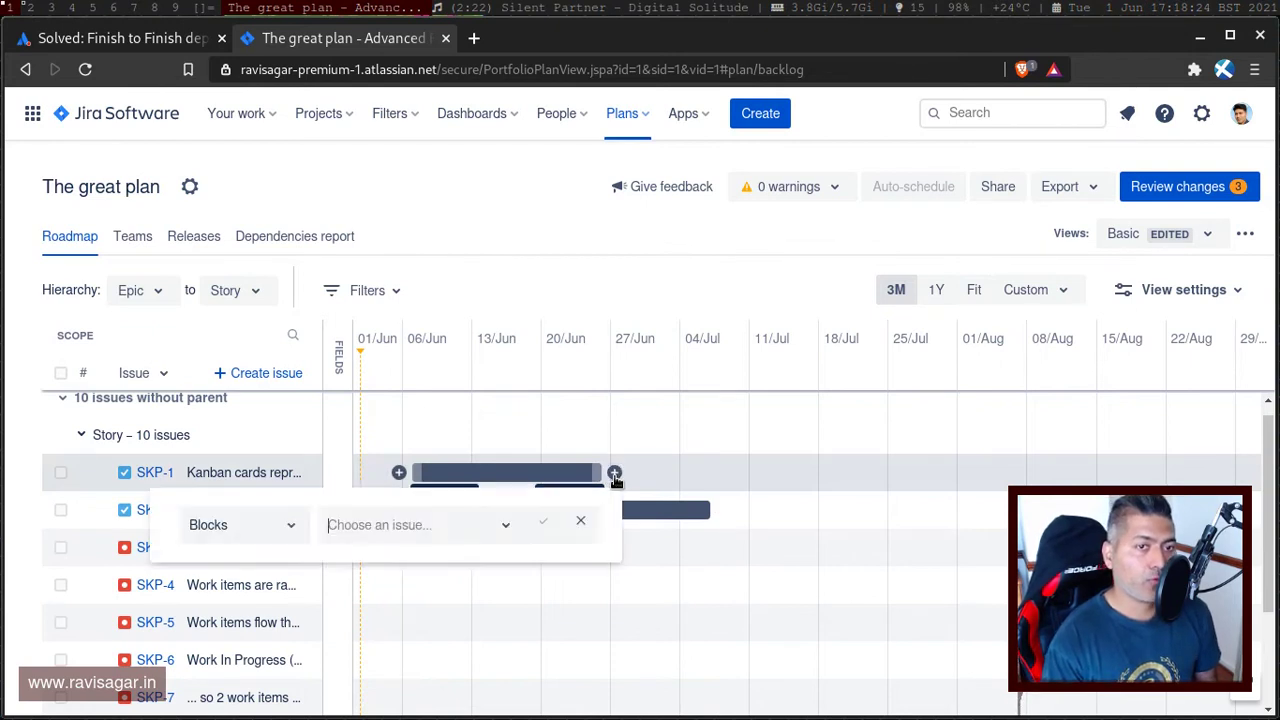
pyautogui.click(497, 528)
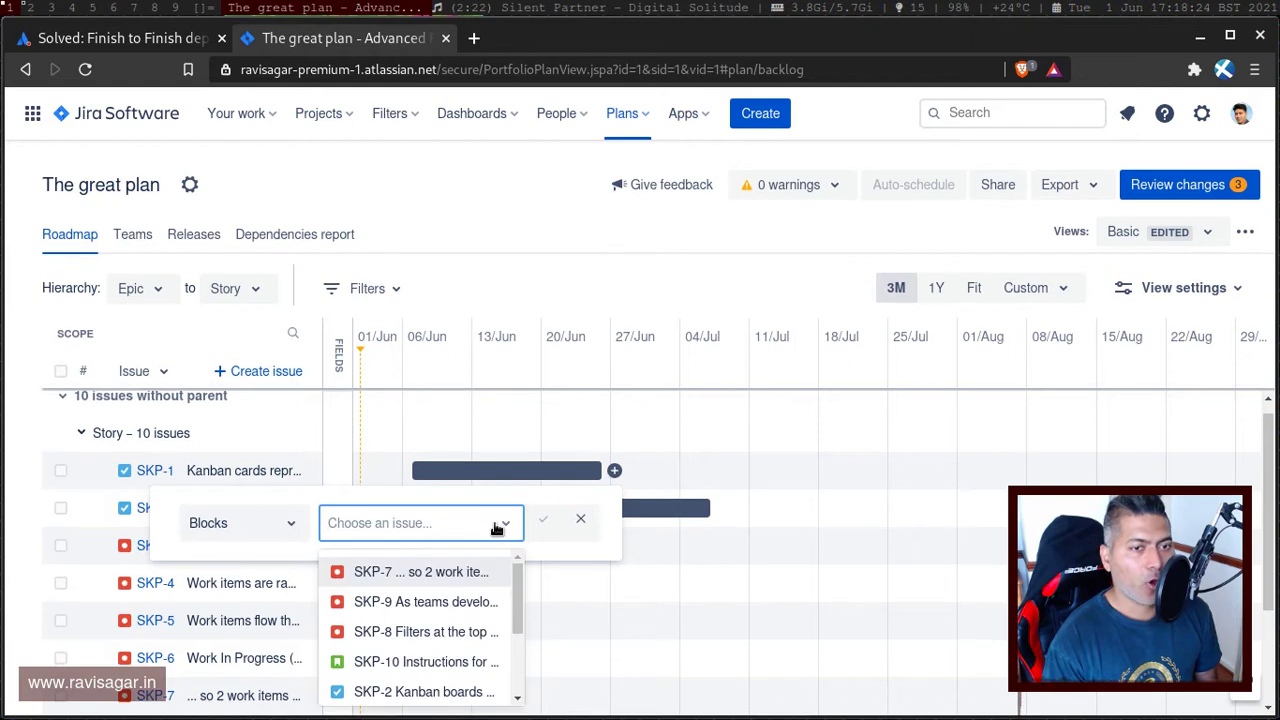
pyautogui.click(428, 603)
pyautogui.click(544, 522)
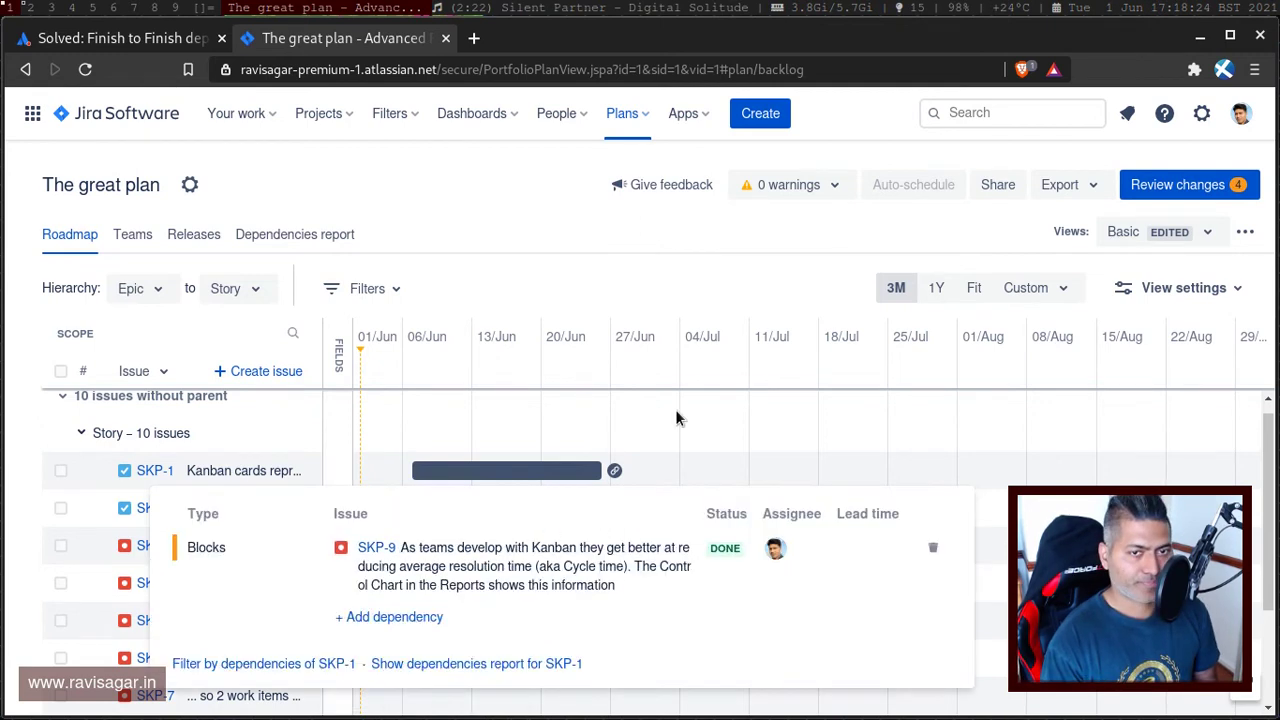
pyautogui.moveTo(750, 412); pyautogui.dragTo(769, 380)
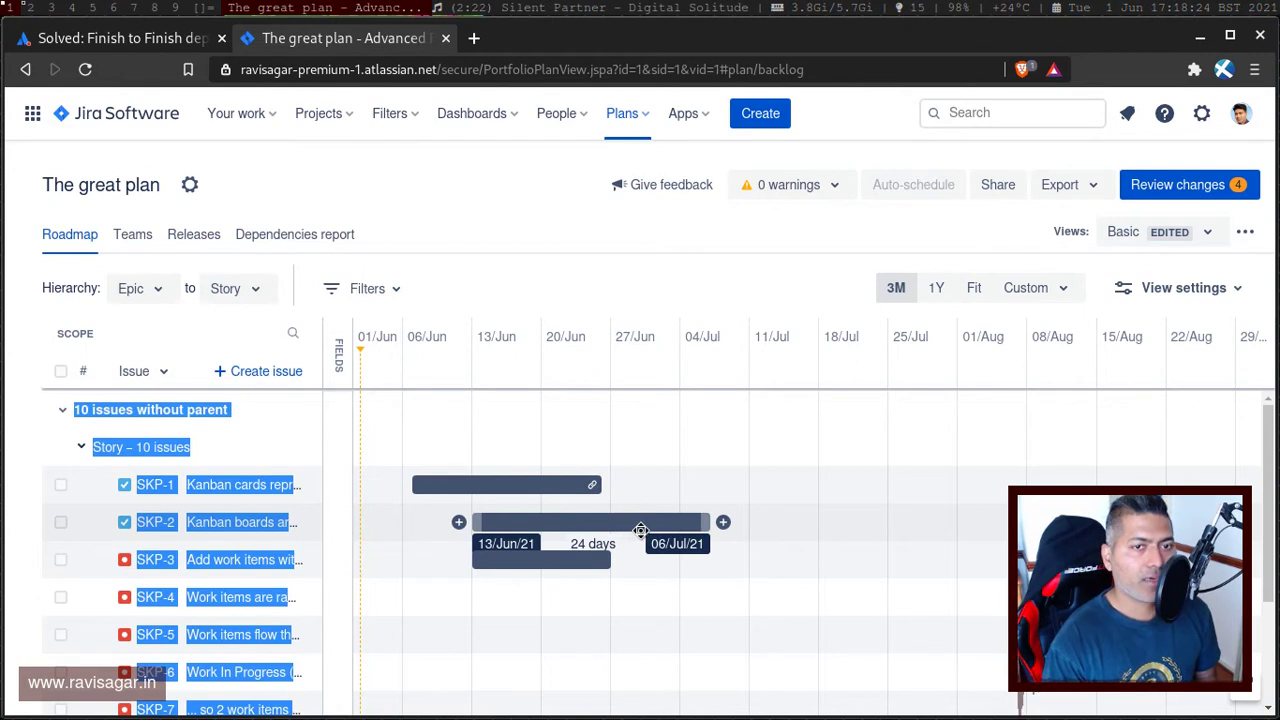
# Set the roadmap's dependency style to Lines.
pyautogui.click(1239, 289)
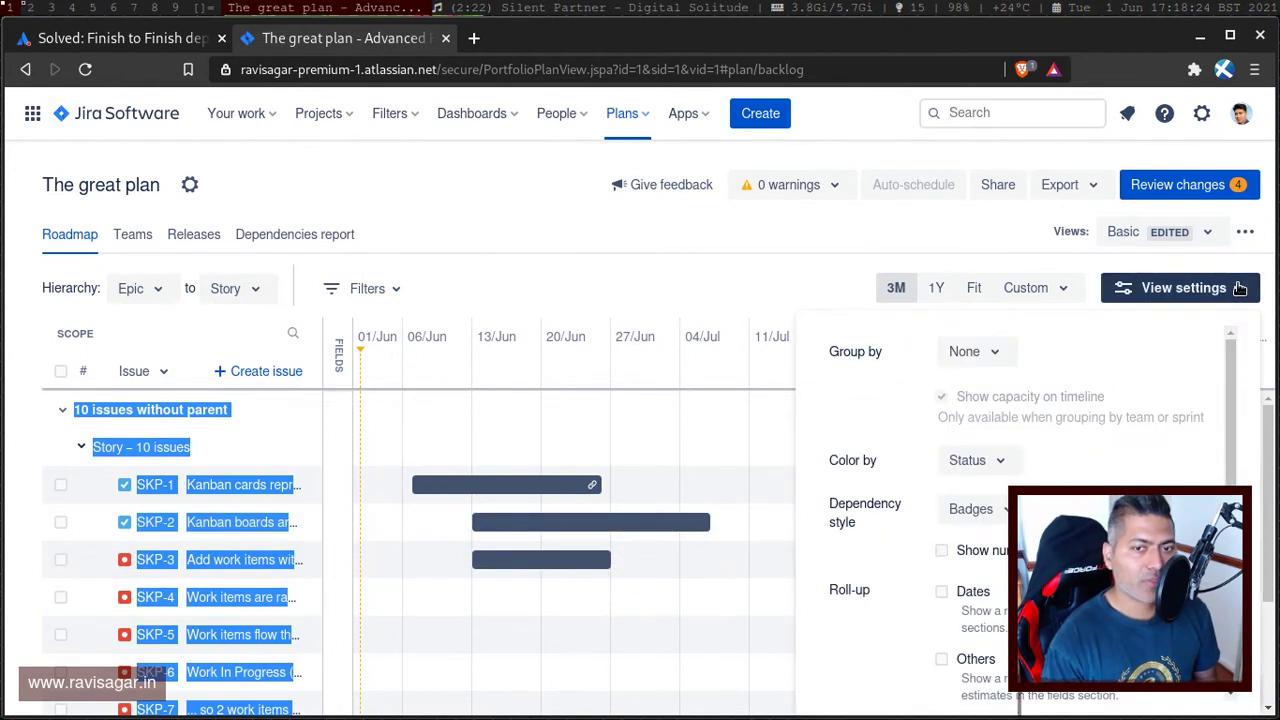
pyautogui.scroll(-2, 1000, 565)
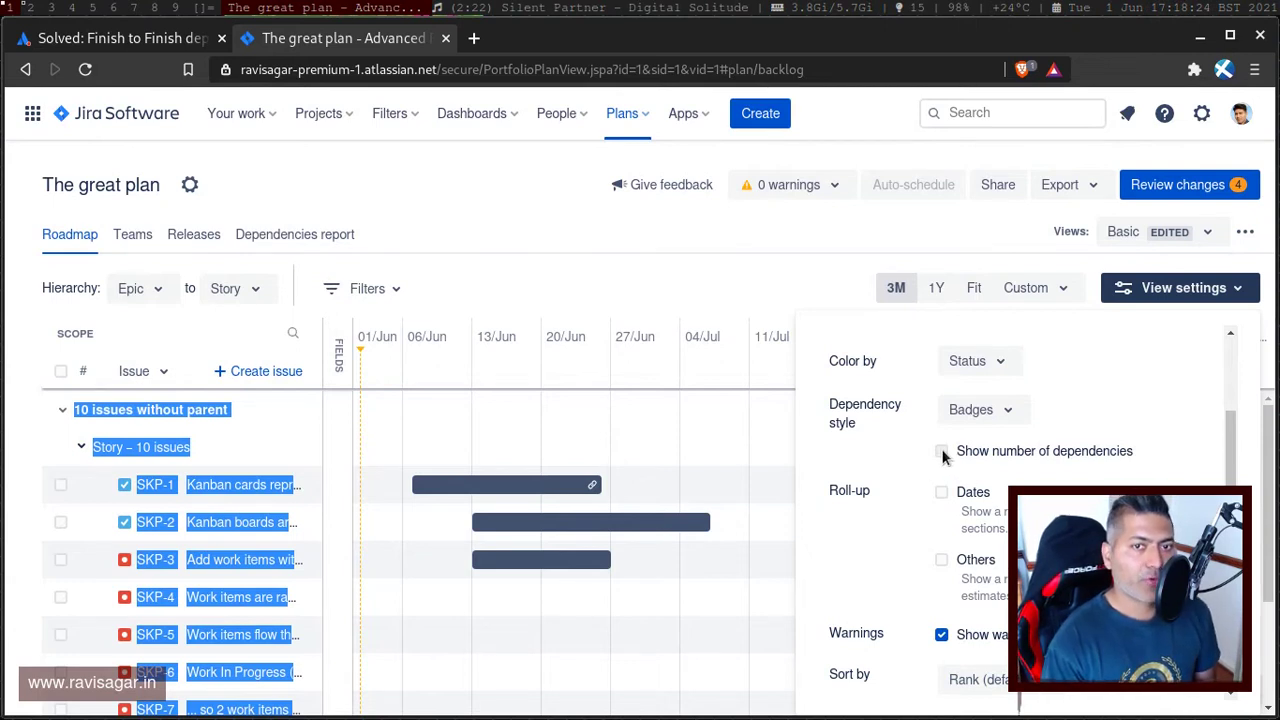
pyautogui.click(975, 410)
pyautogui.click(962, 477)
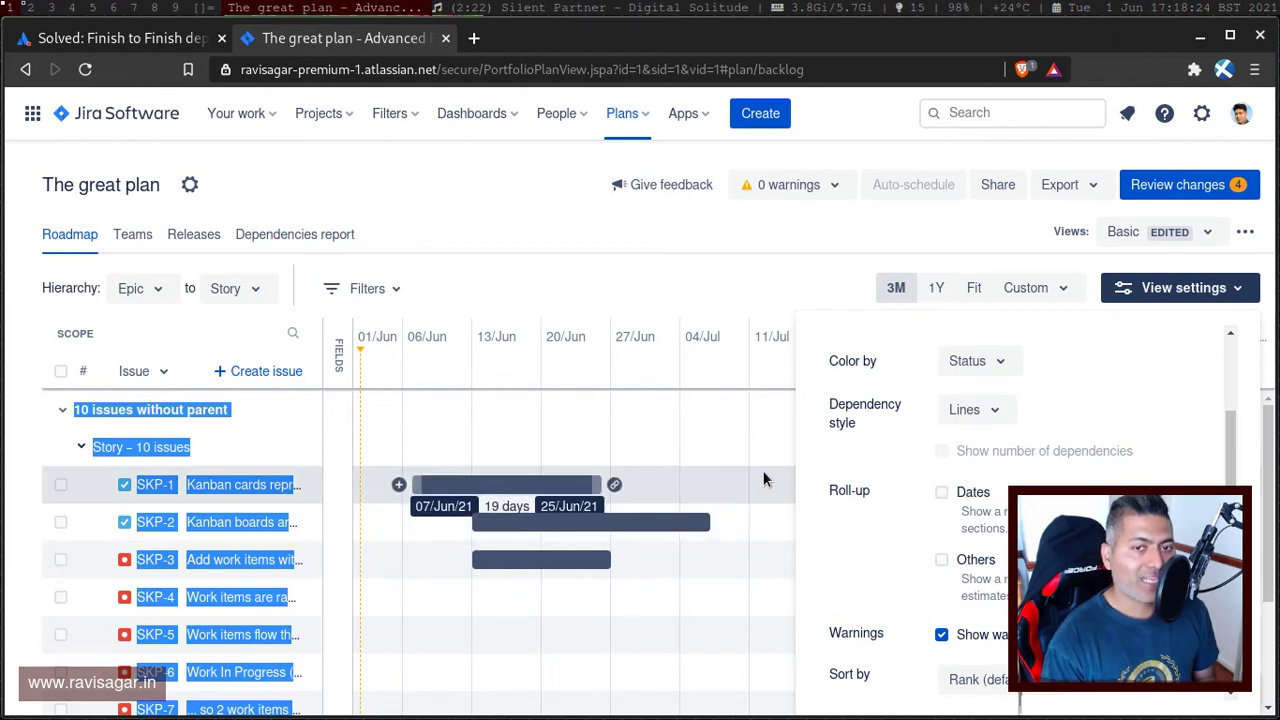
pyautogui.click(1240, 292)
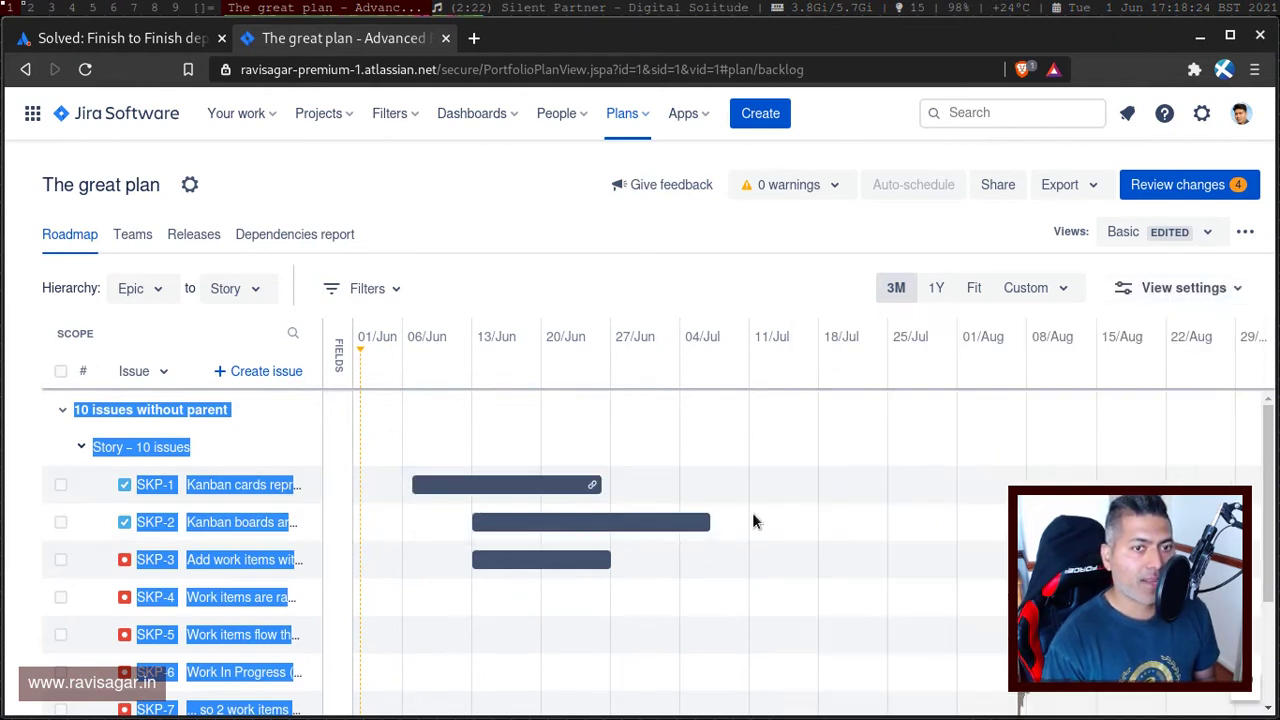
# Reschedule SKP-2 to 26/Jun/21–19/Jul/21 and move SKP-3 to start right after it on the timeline.
pyautogui.moveTo(632, 527); pyautogui.dragTo(703, 520)
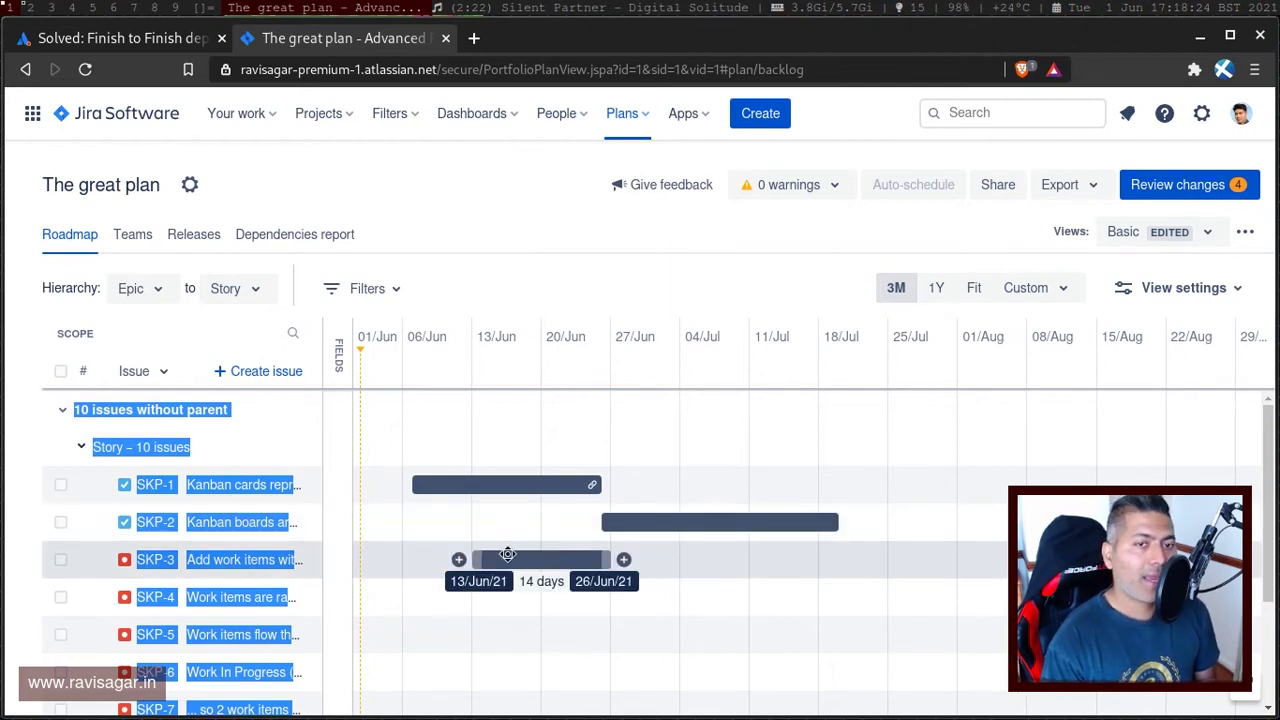
pyautogui.moveTo(797, 560); pyautogui.dragTo(872, 548)
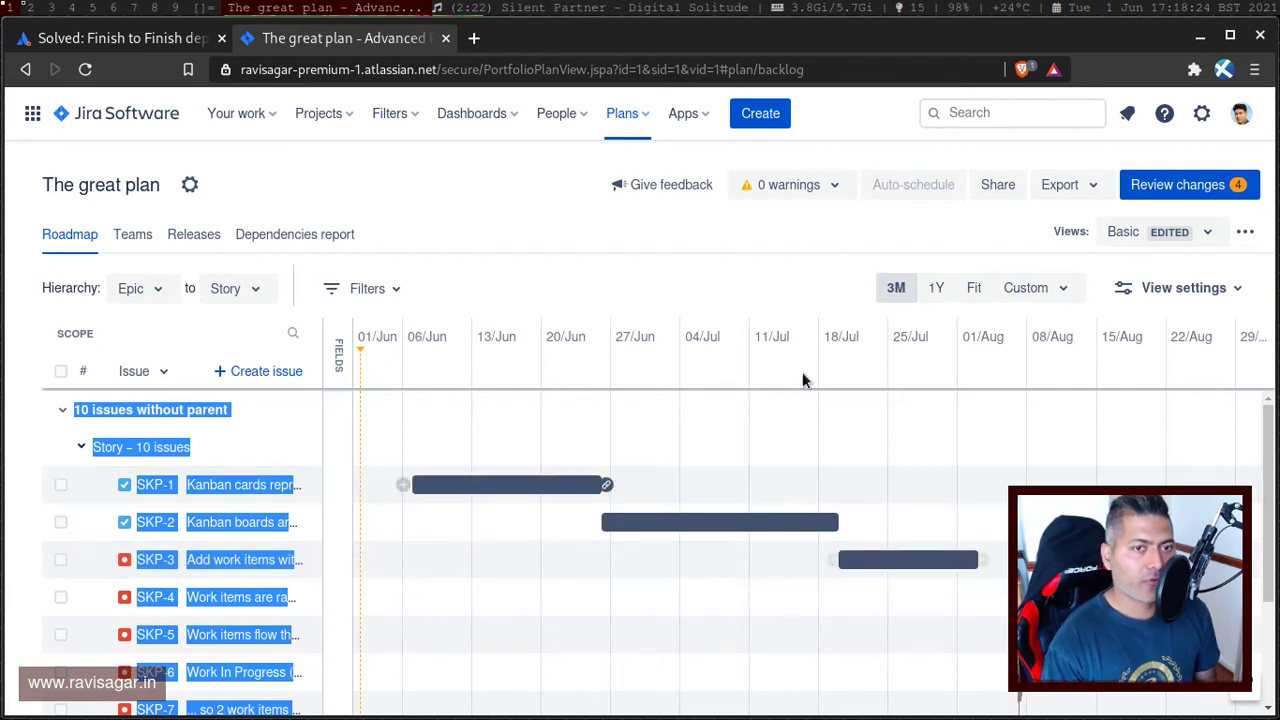
pyautogui.click(767, 229)
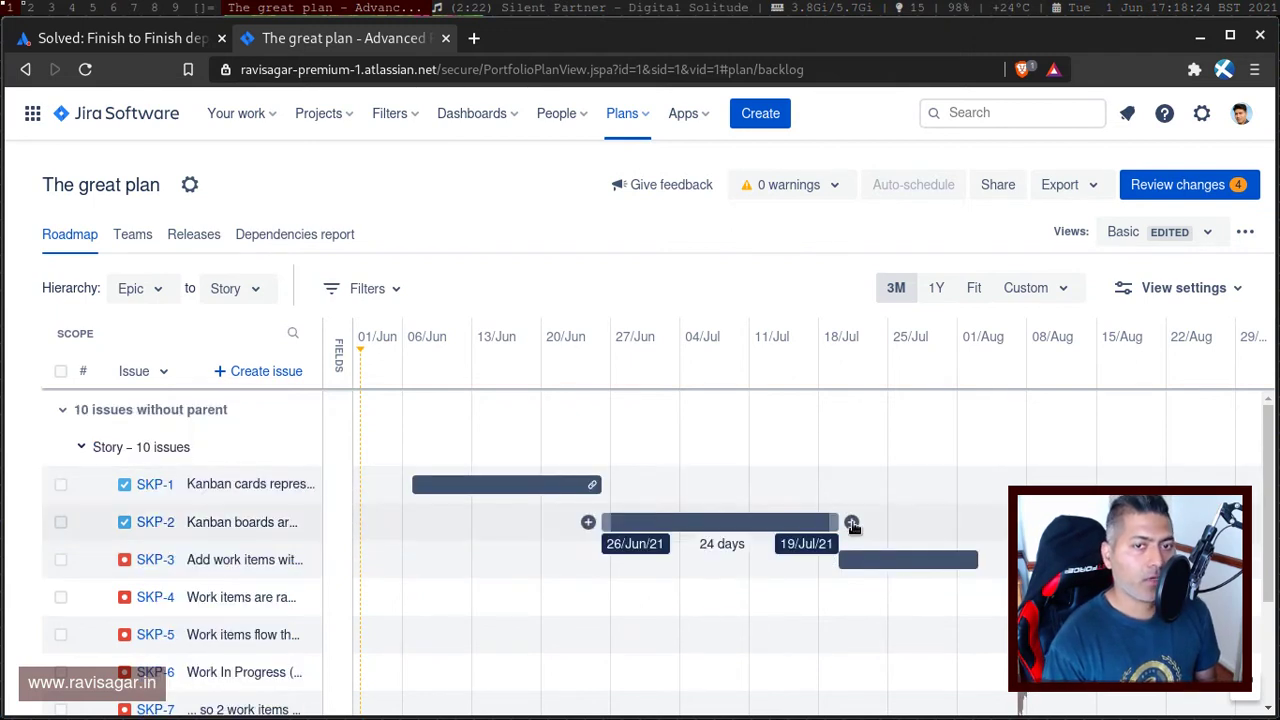
# Inspect the dependency form of SKP-2 and the existing outgoing dependency of SKP-1 without changing them.
pyautogui.click(851, 523)
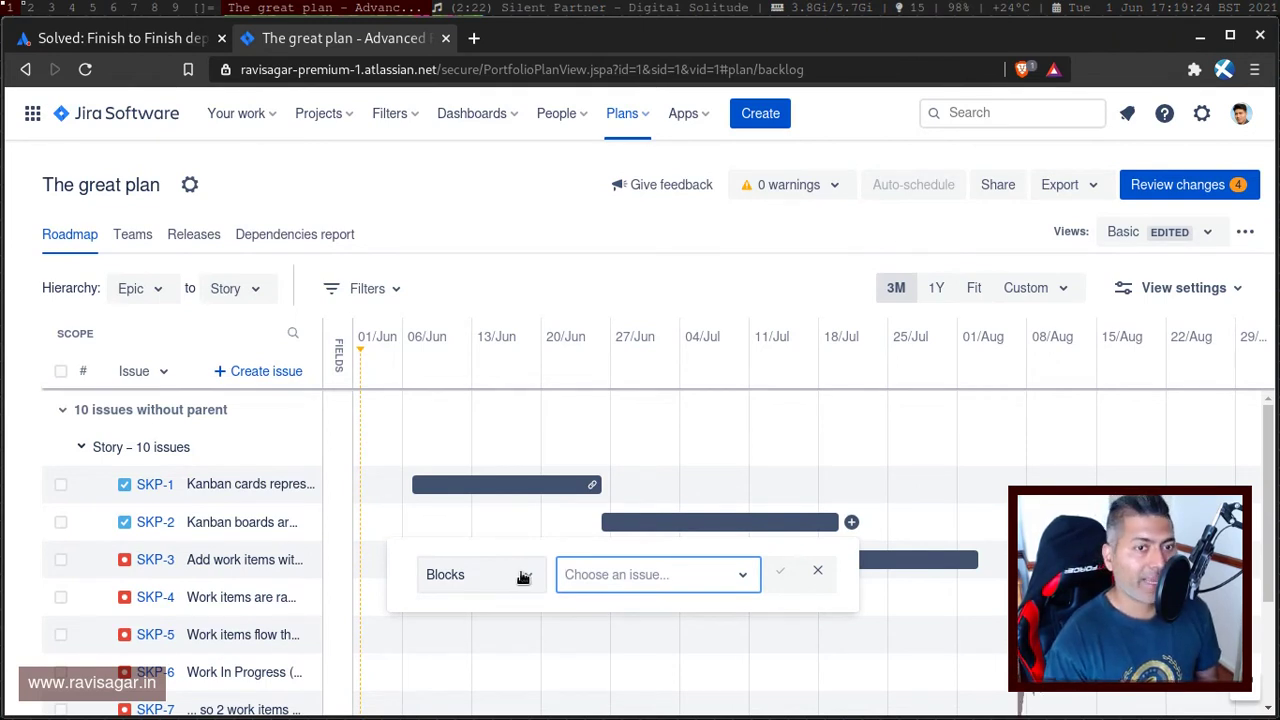
pyautogui.click(634, 245)
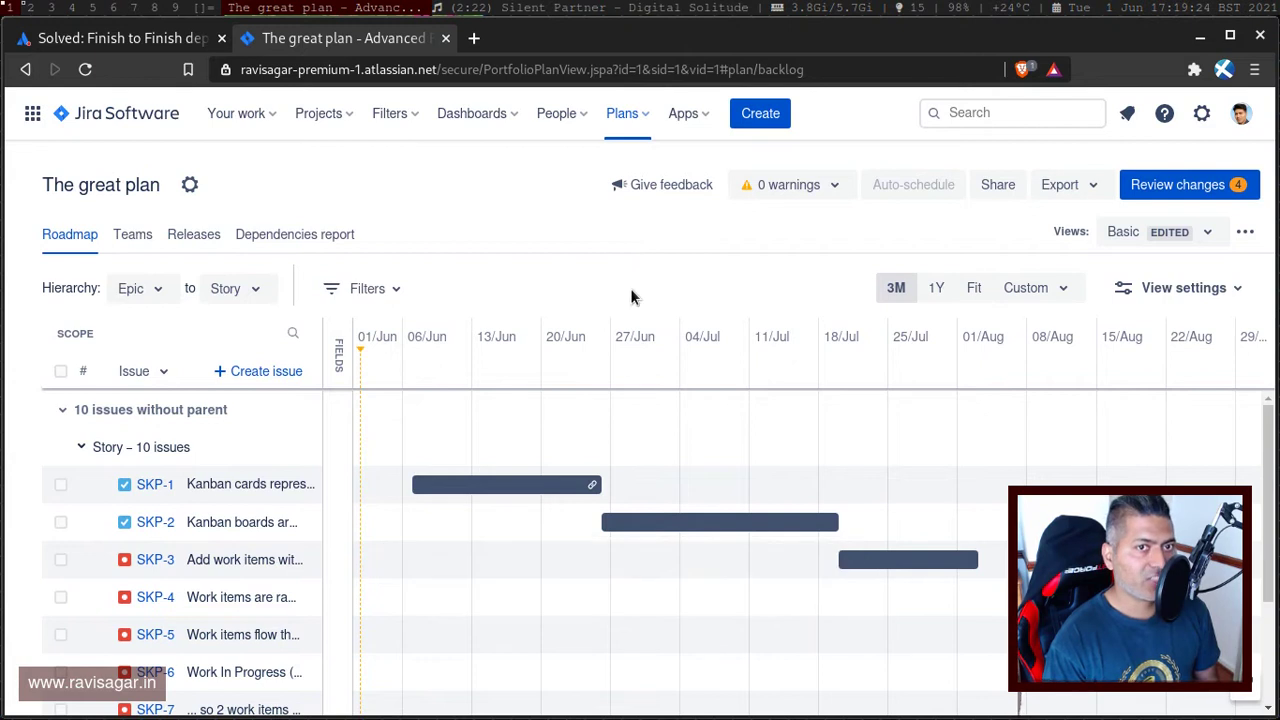
pyautogui.click(614, 484)
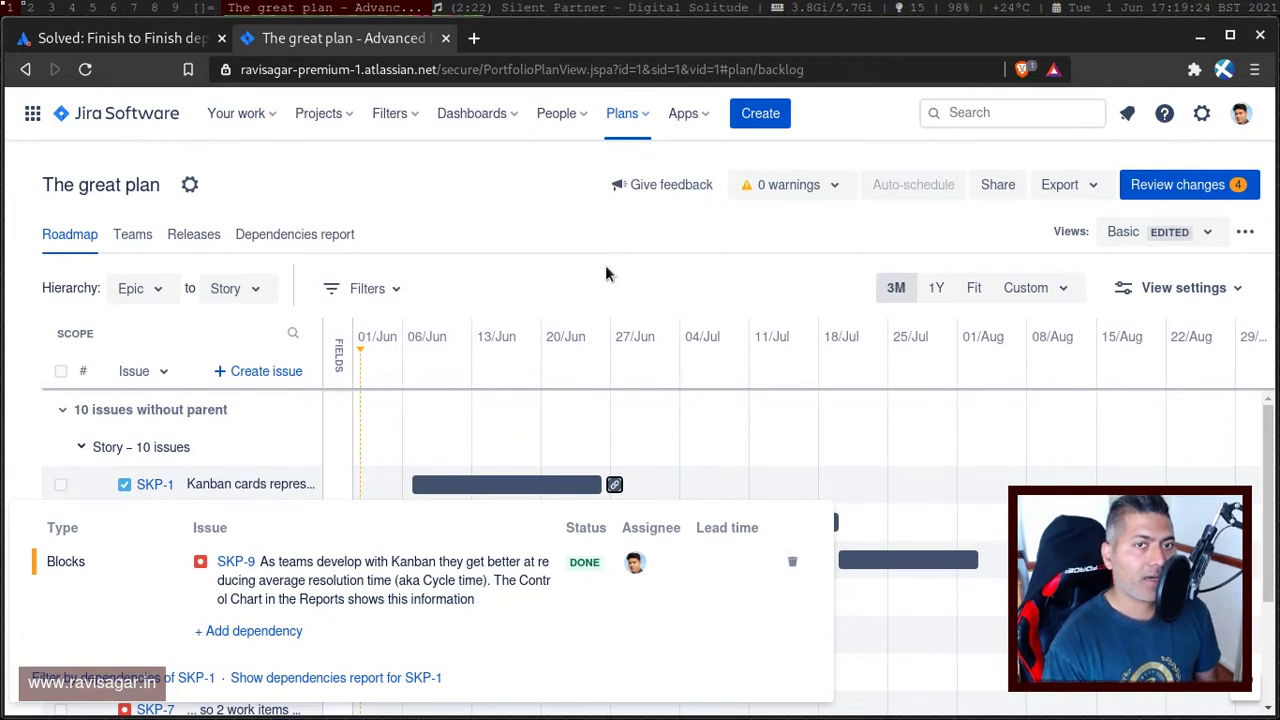
pyautogui.click(575, 216)
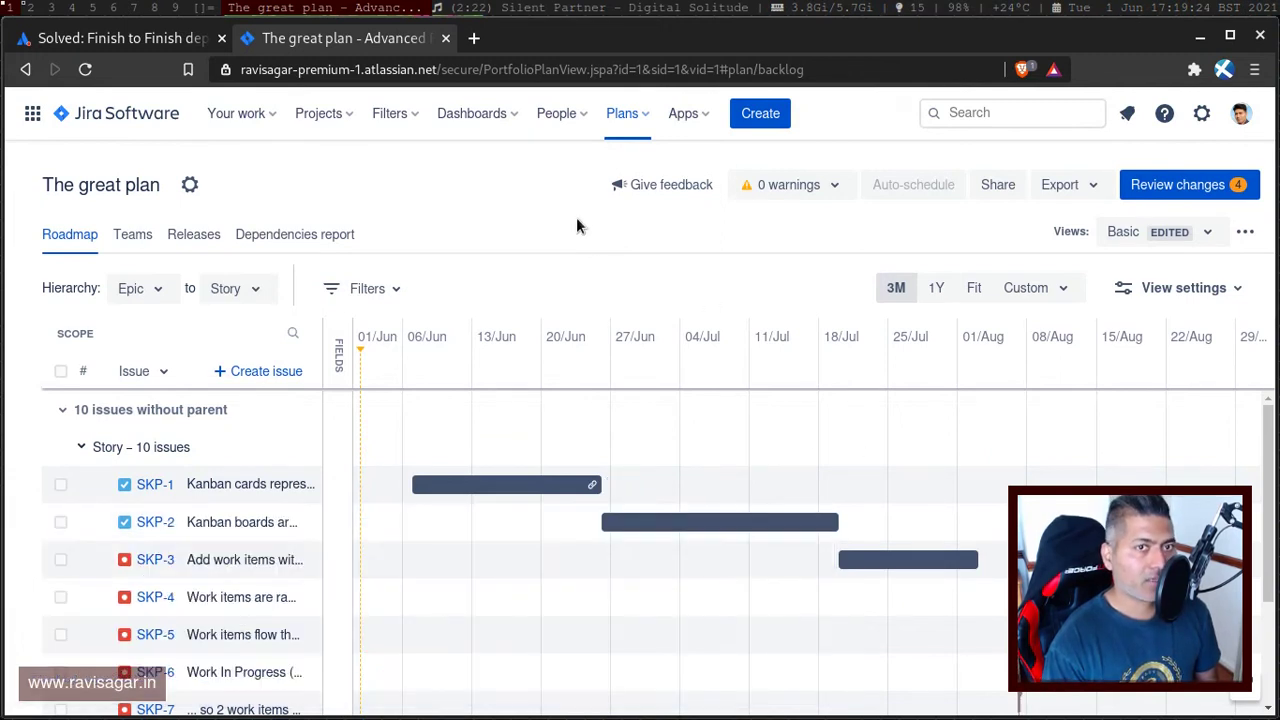
# Open the Advanced Roadmaps dependencies page in the global plan settings.
pyautogui.click(648, 118)
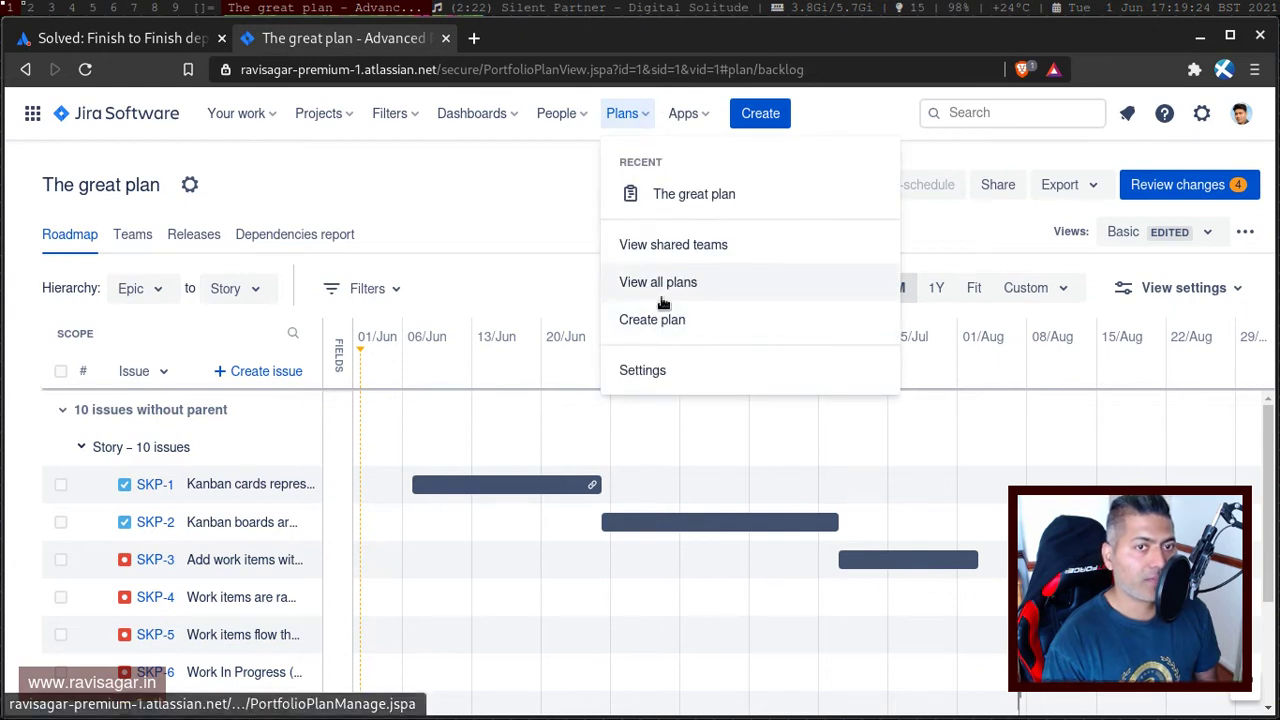
pyautogui.click(655, 370)
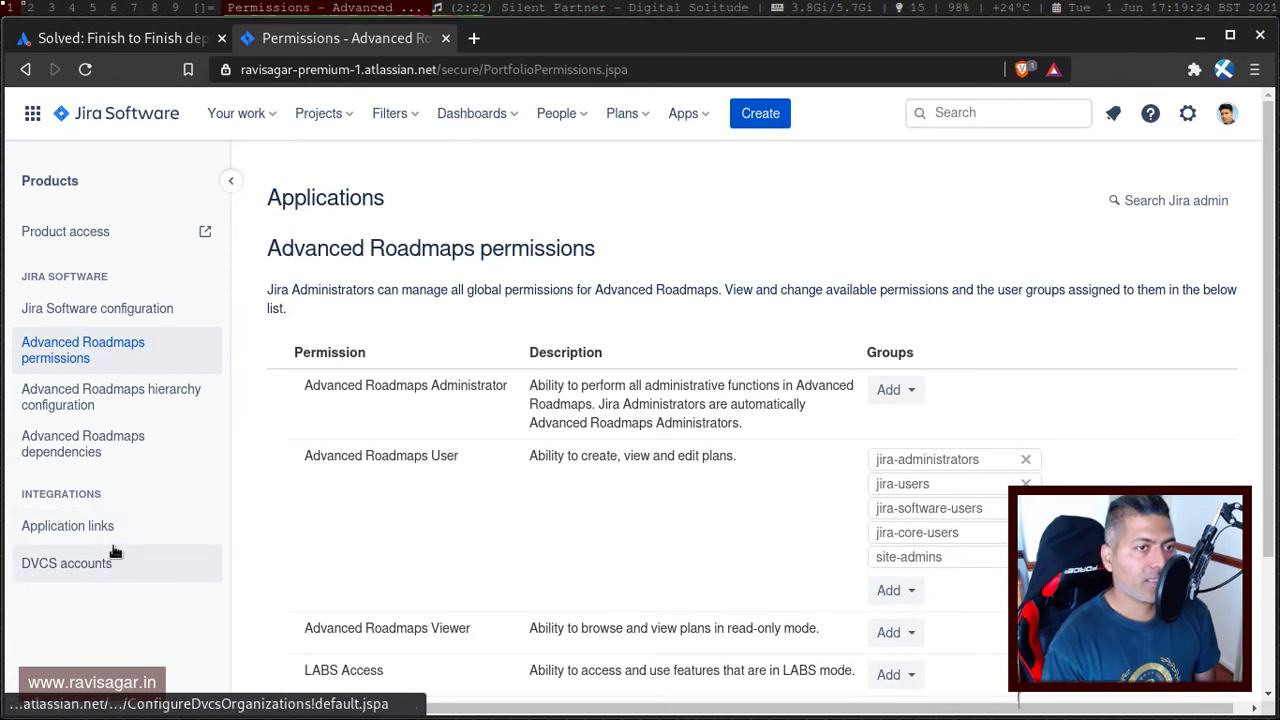
pyautogui.scroll(-1, 585, 517)
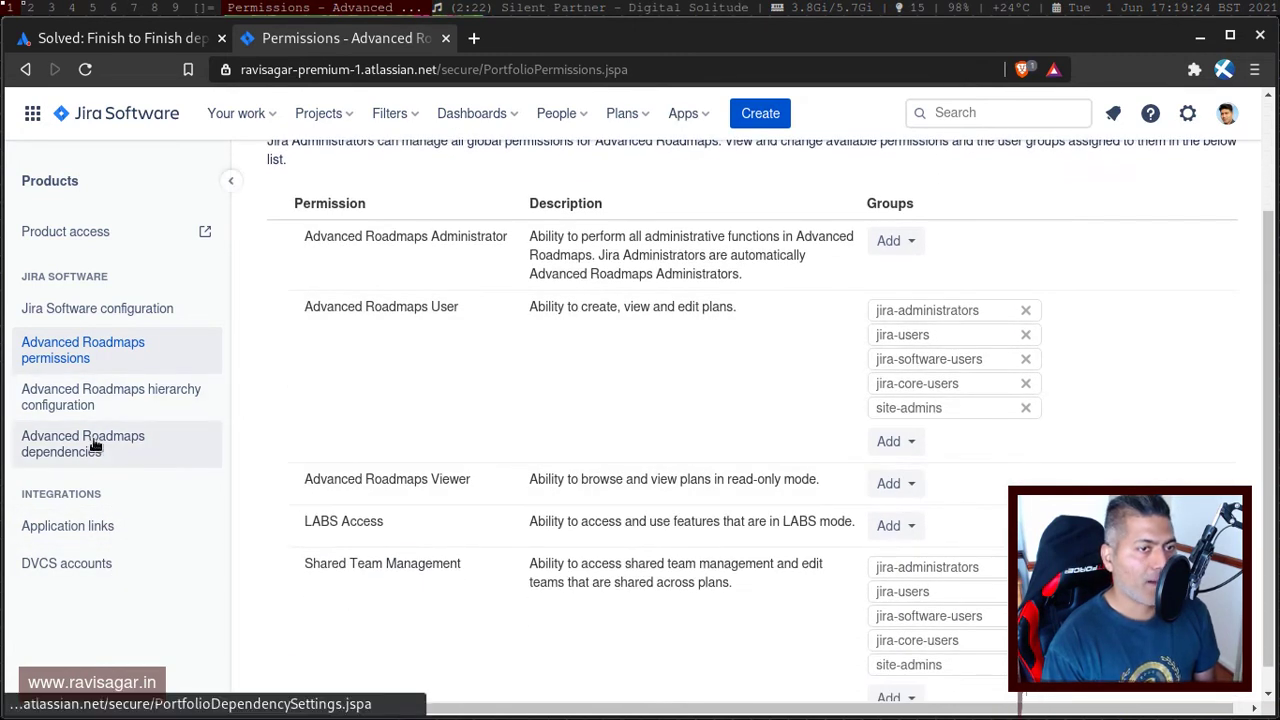
pyautogui.click(85, 445)
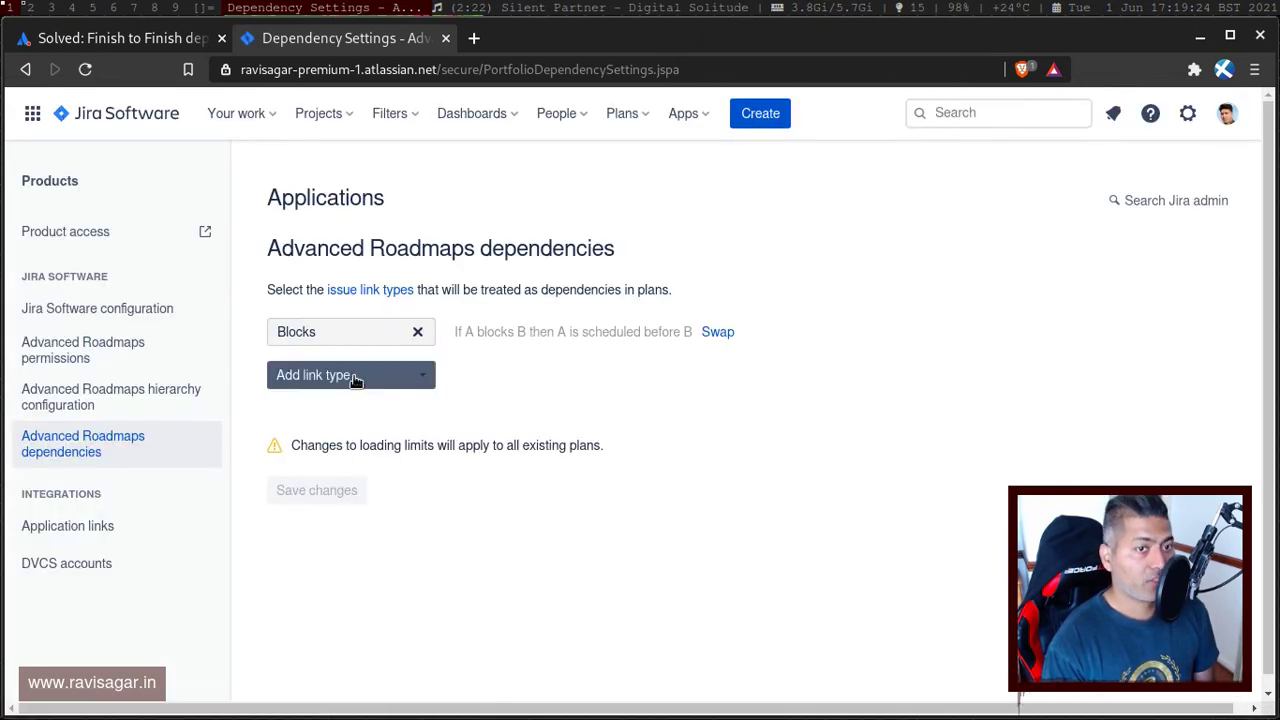
# Add Duplicate as a link type treated as a dependency in plans and save the changes.
pyautogui.click(354, 375)
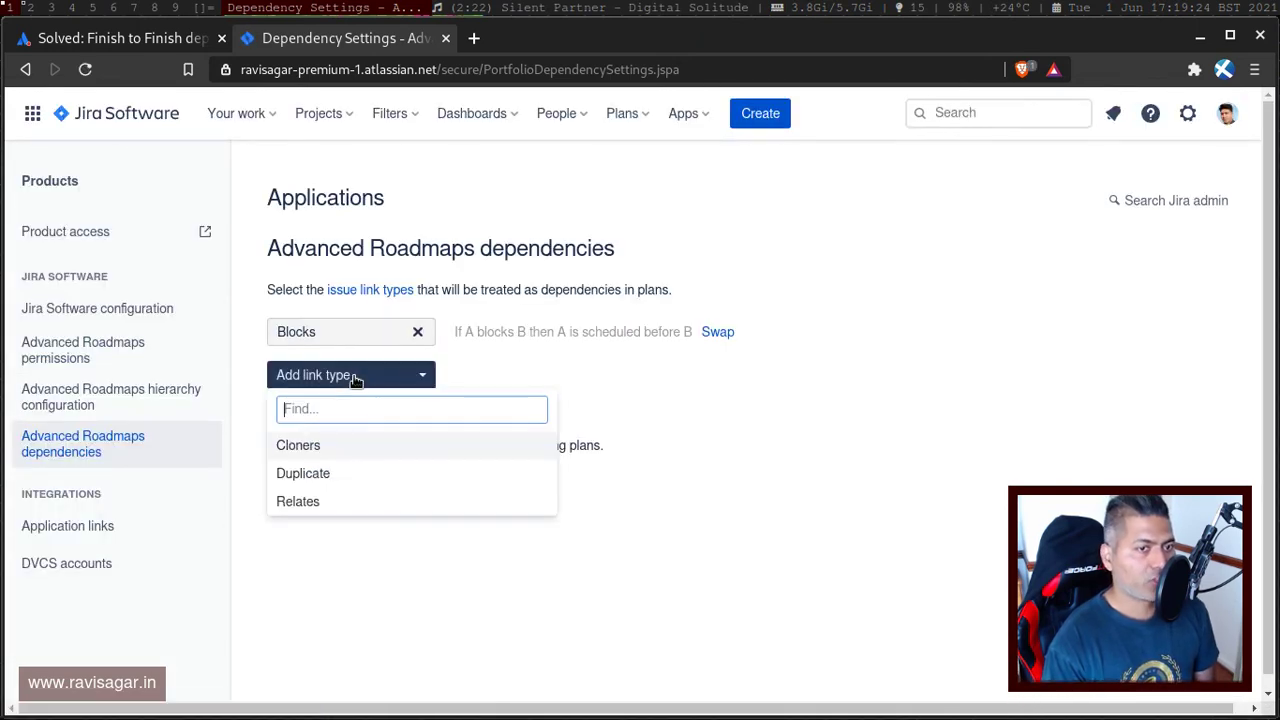
pyautogui.click(315, 472)
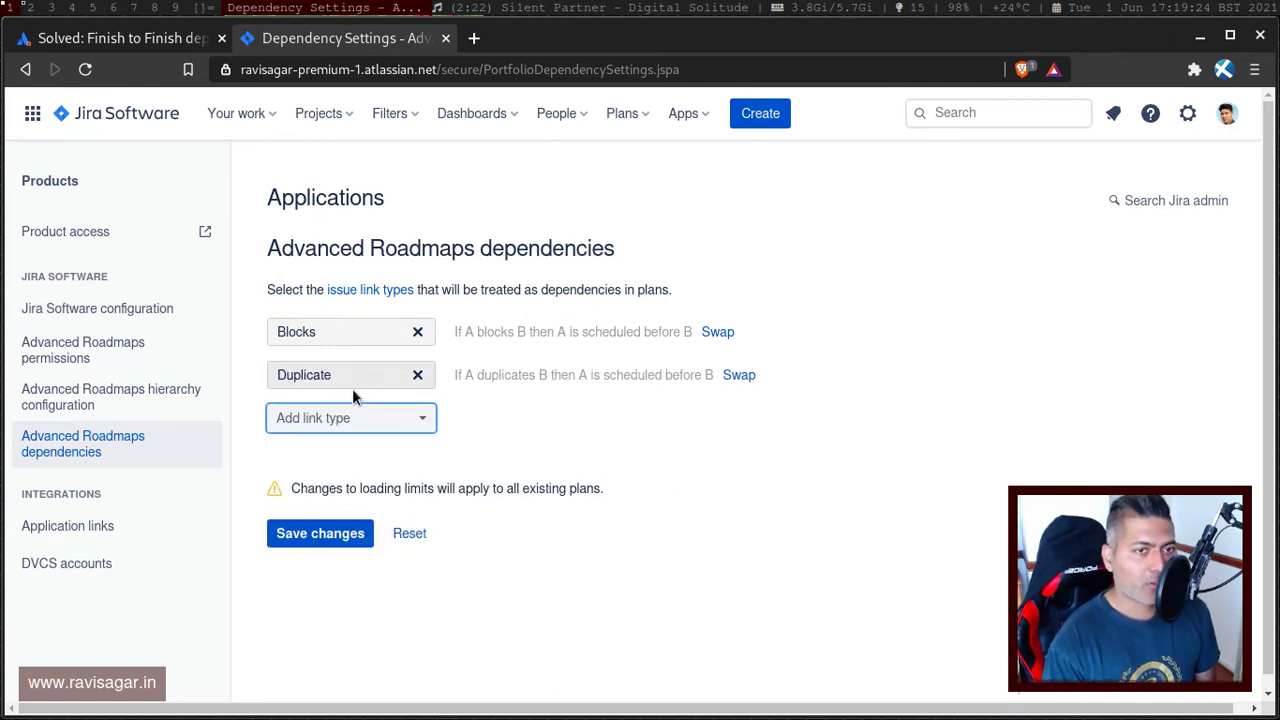
pyautogui.click(301, 528)
pyautogui.click(749, 134)
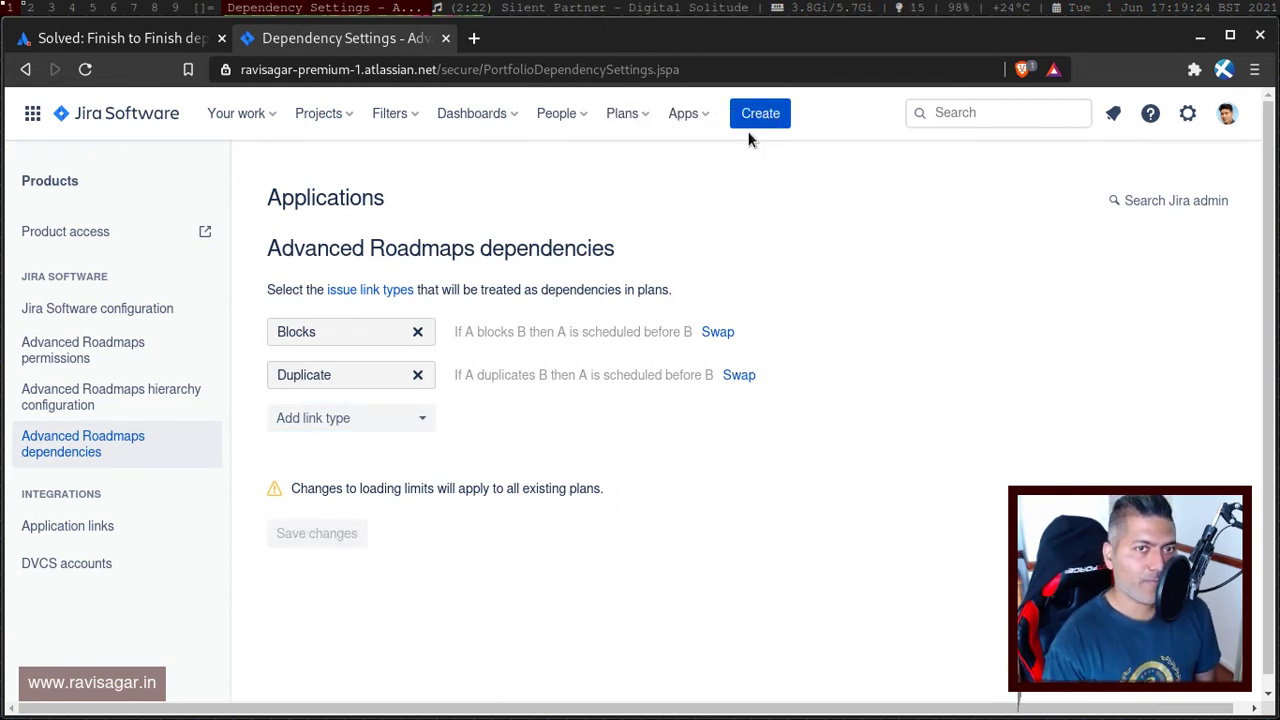
# Return to The great plan and check which dependency types can be chosen for a new SKP-1 dependency.
pyautogui.click(644, 116)
pyautogui.click(656, 204)
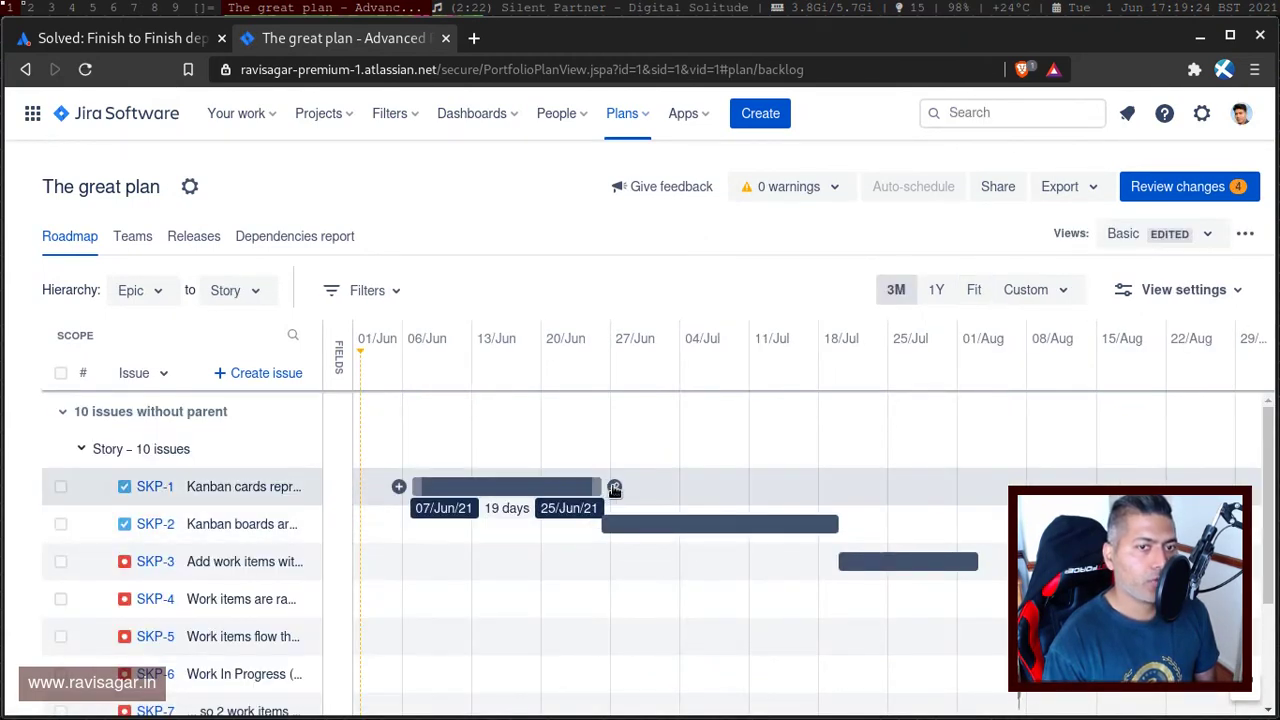
pyautogui.click(614, 486)
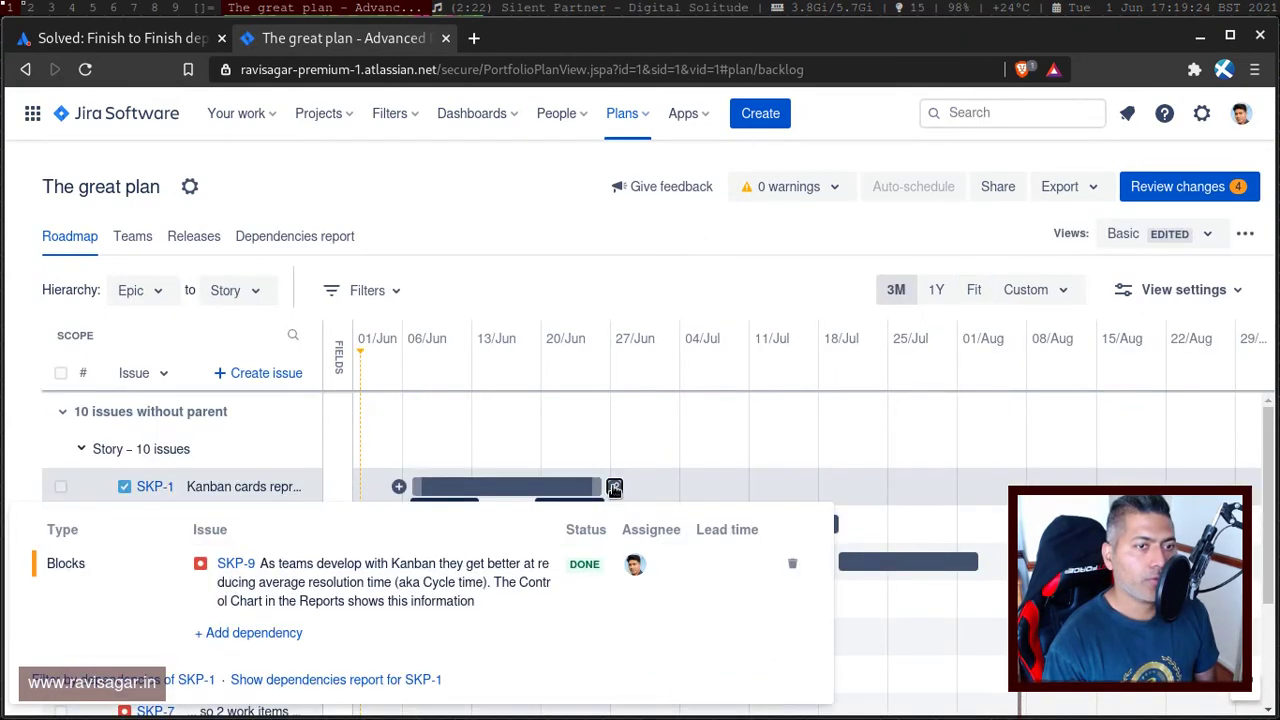
pyautogui.click(268, 643)
pyautogui.click(148, 636)
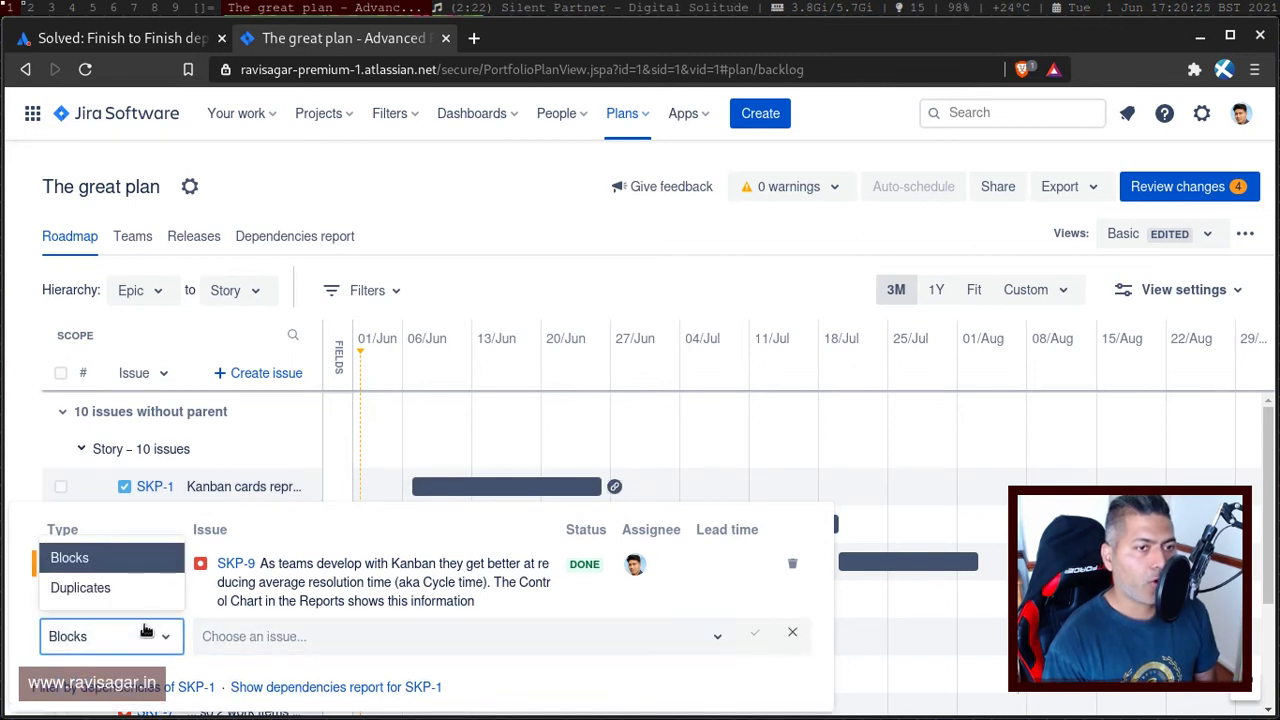
pyautogui.click(648, 235)
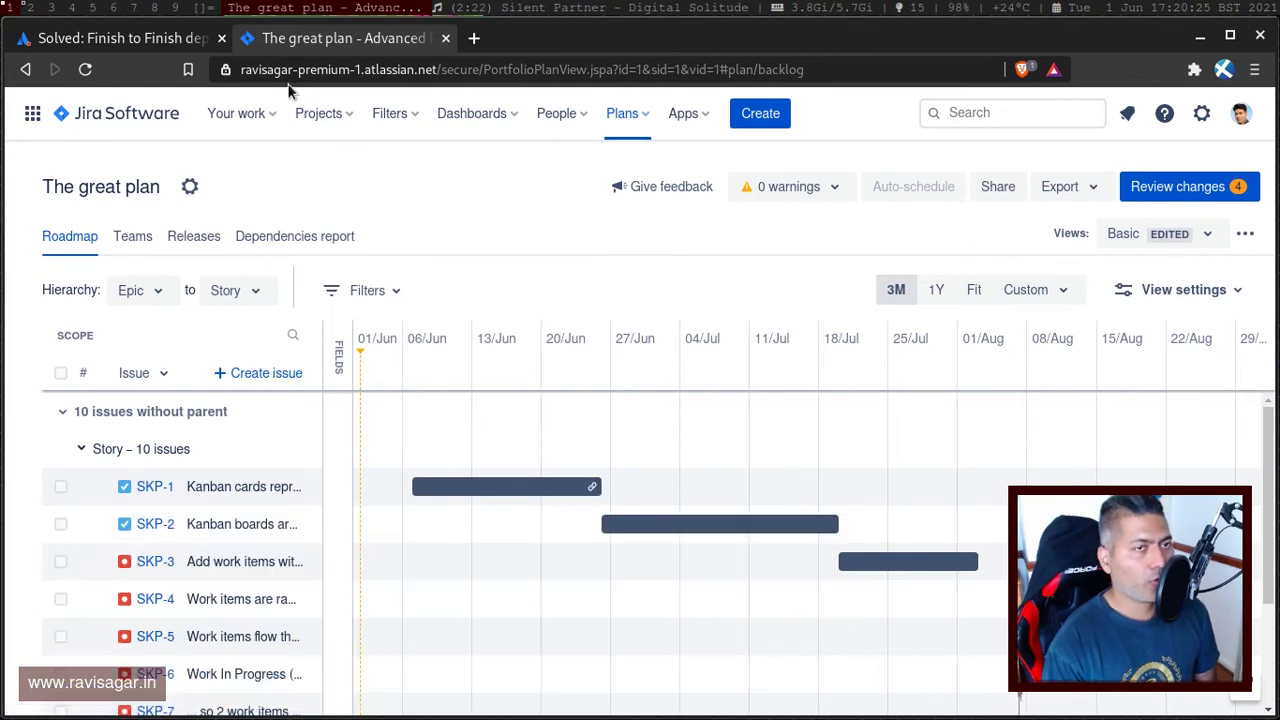
# Compare the Finish to Finish dependencies question on Atlassian Community with the issue schedule in the plan.
pyautogui.click(100, 40)
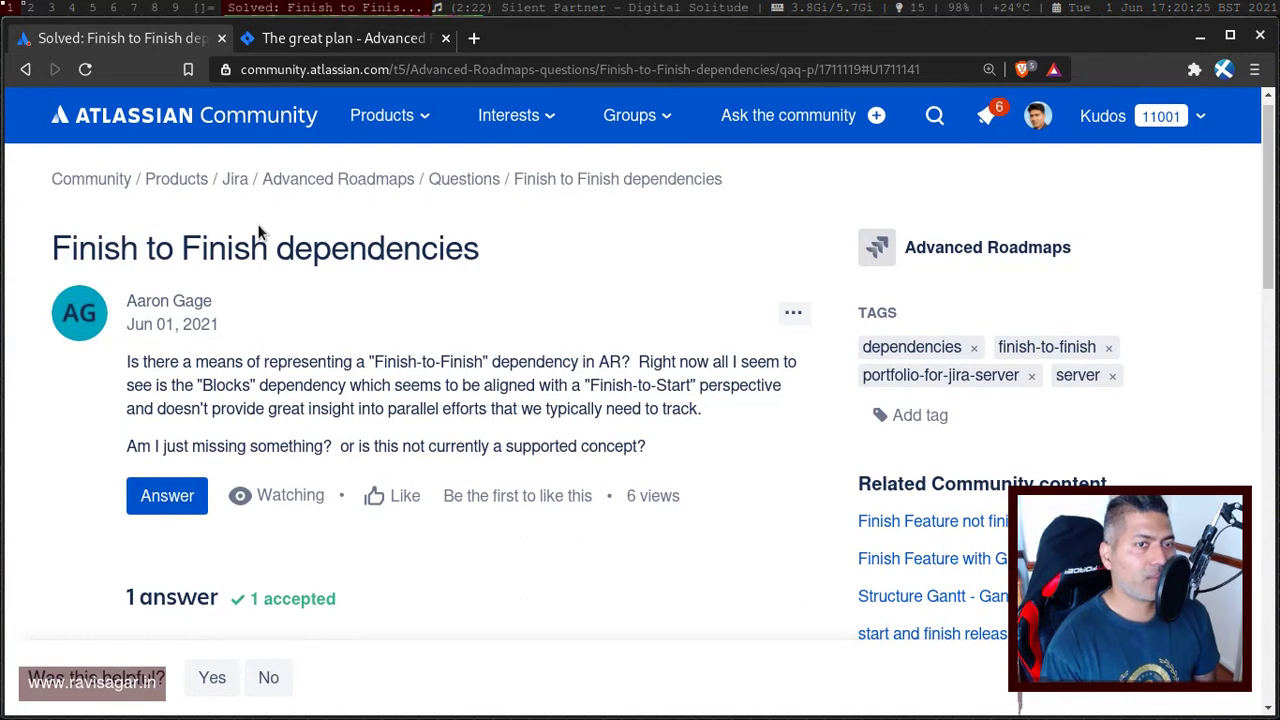
pyautogui.click(310, 38)
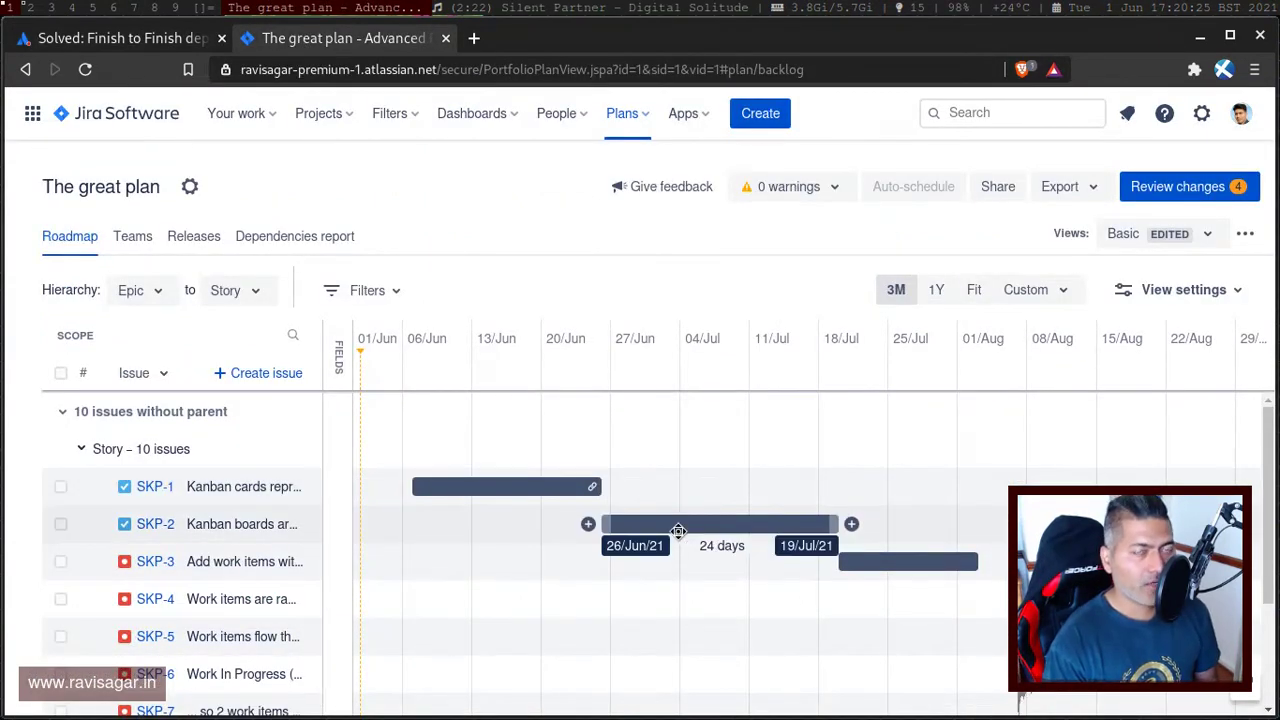
pyautogui.click(78, 38)
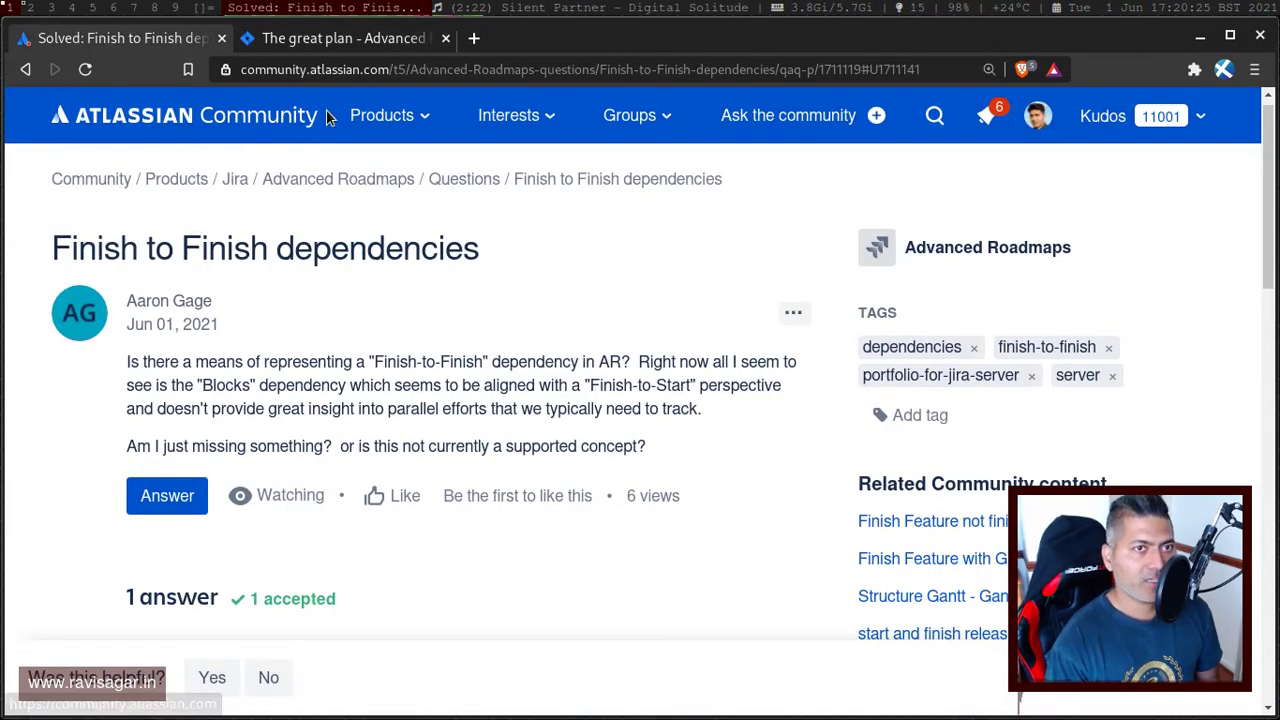
# Go back to The great plan and open its scheduling configuration.
pyautogui.click(331, 41)
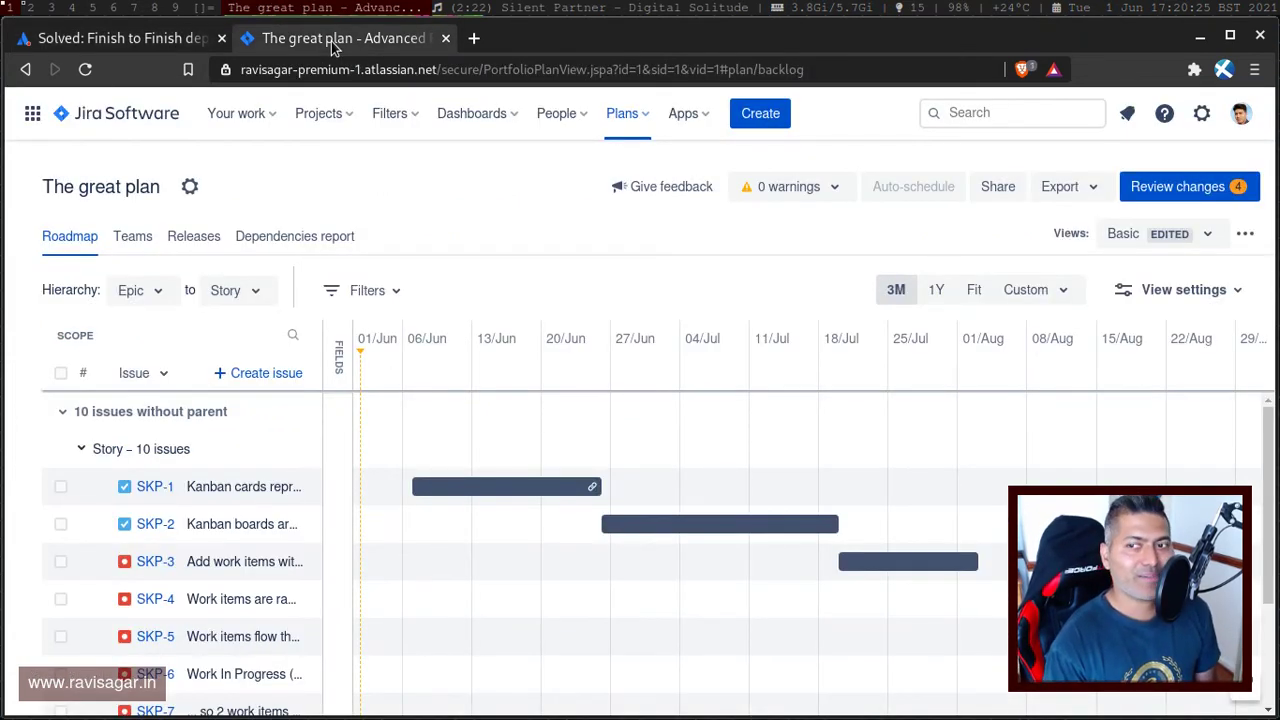
pyautogui.click(189, 190)
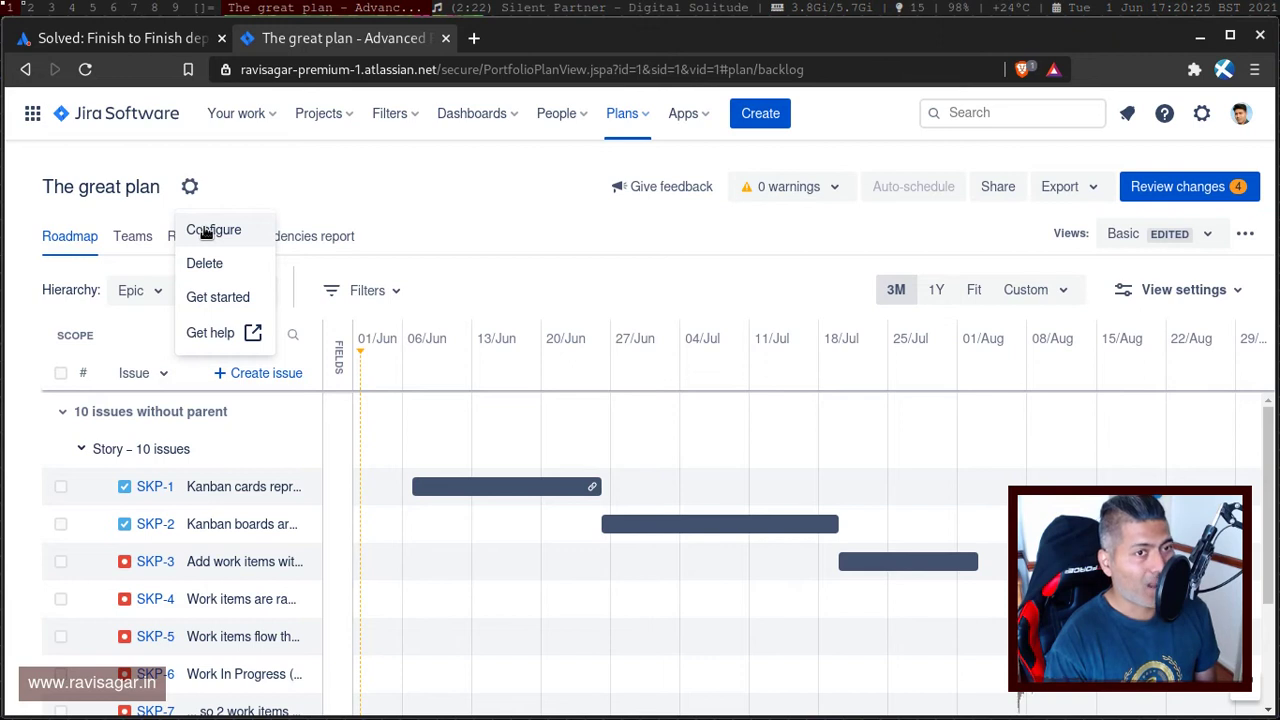
pyautogui.click(205, 233)
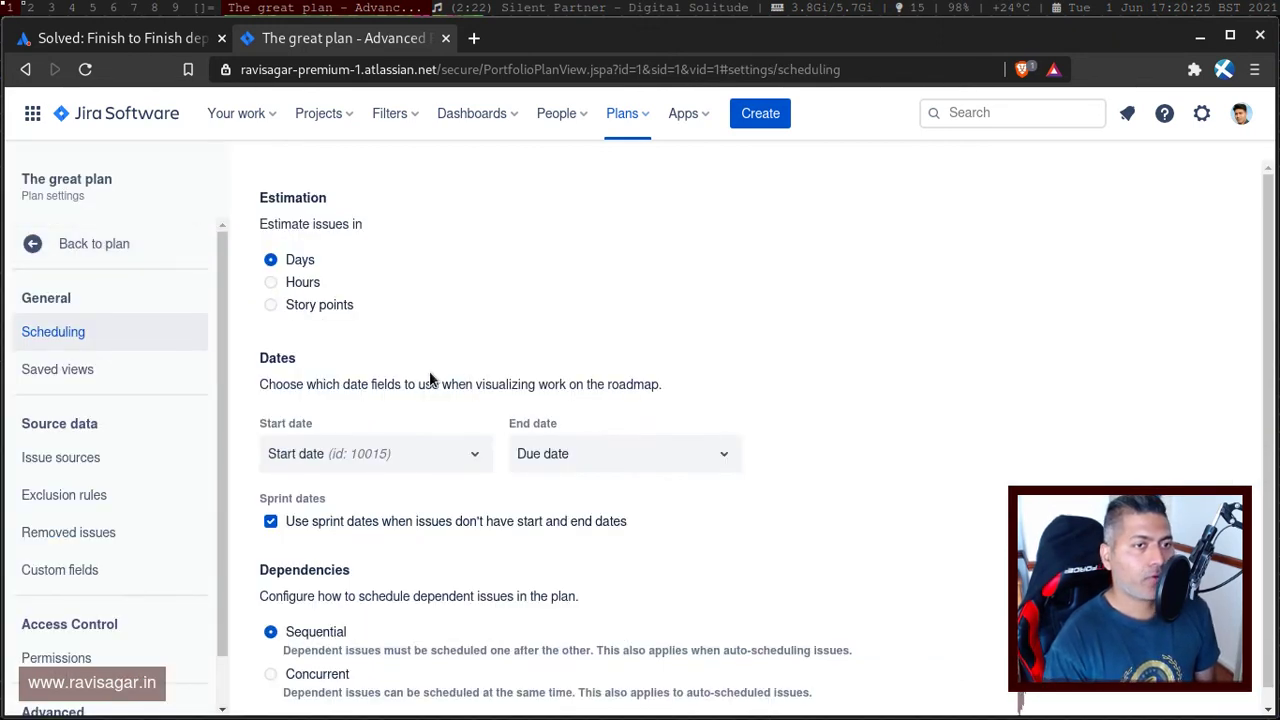
# Set the plan's dependency scheduling to Concurrent and return to the roadmap of The great plan.
pyautogui.scroll(-1, 432, 400)
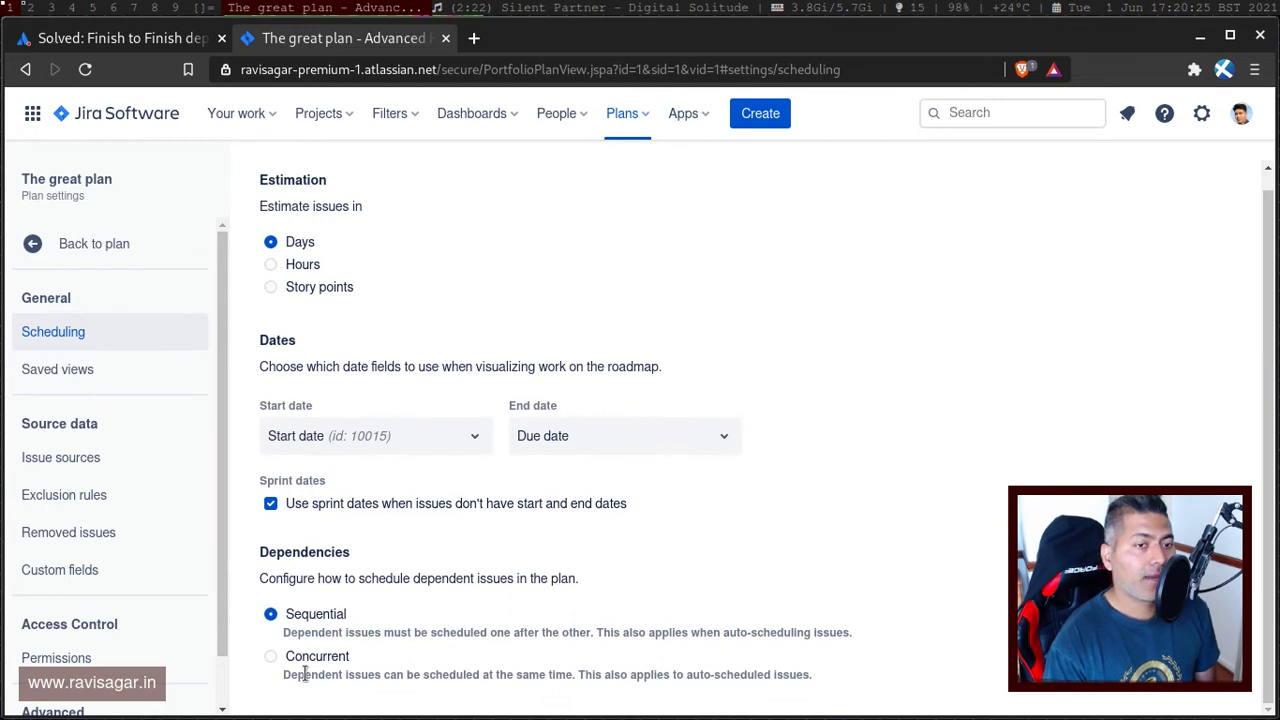
pyautogui.click(270, 656)
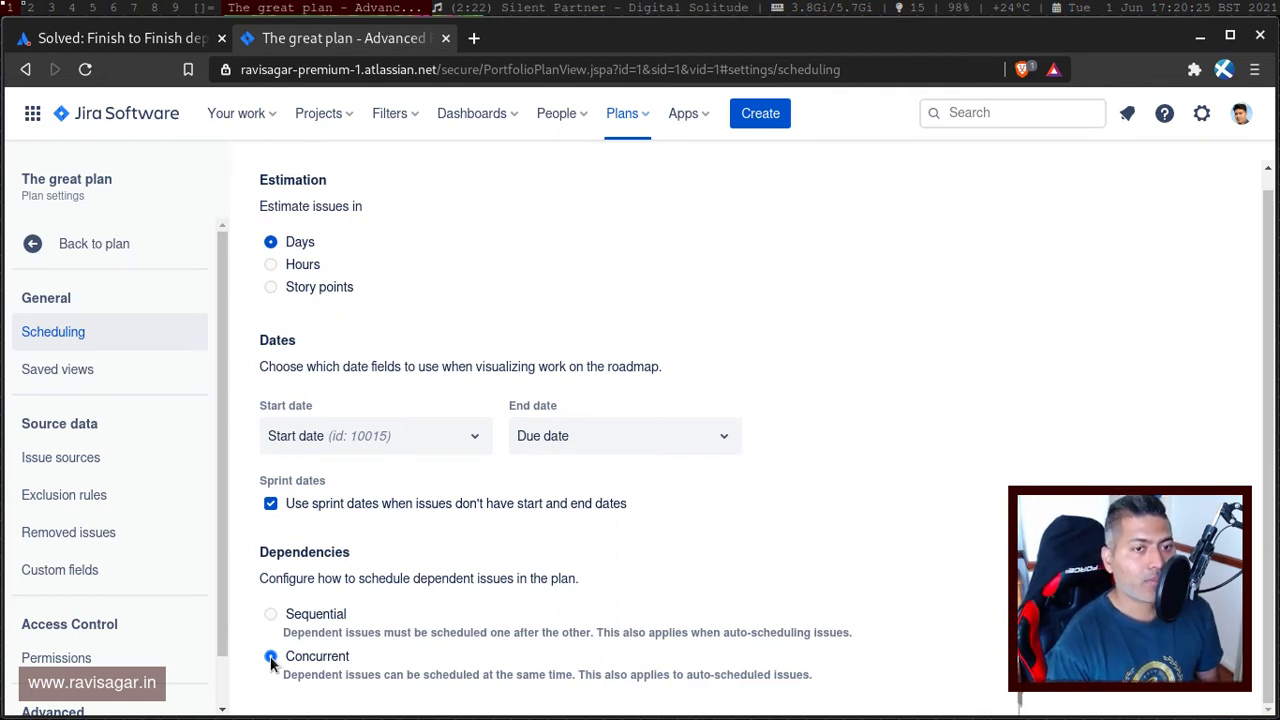
pyautogui.click(271, 659)
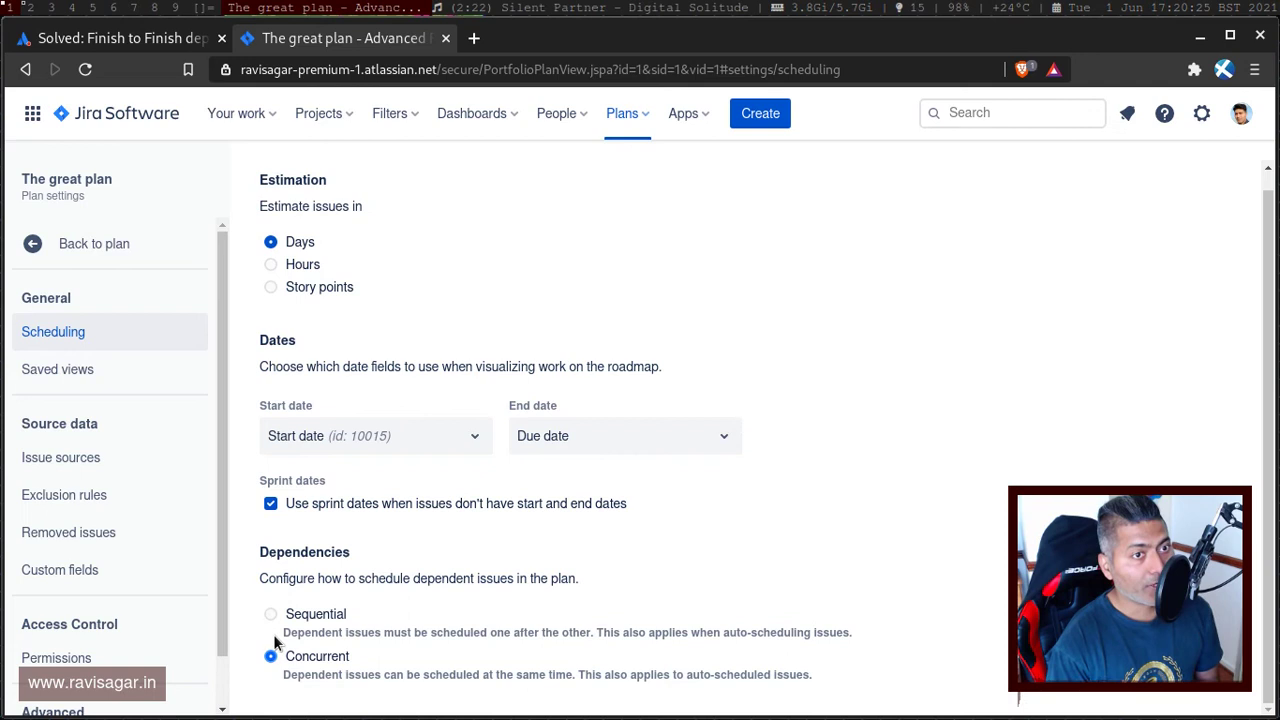
pyautogui.click(54, 246)
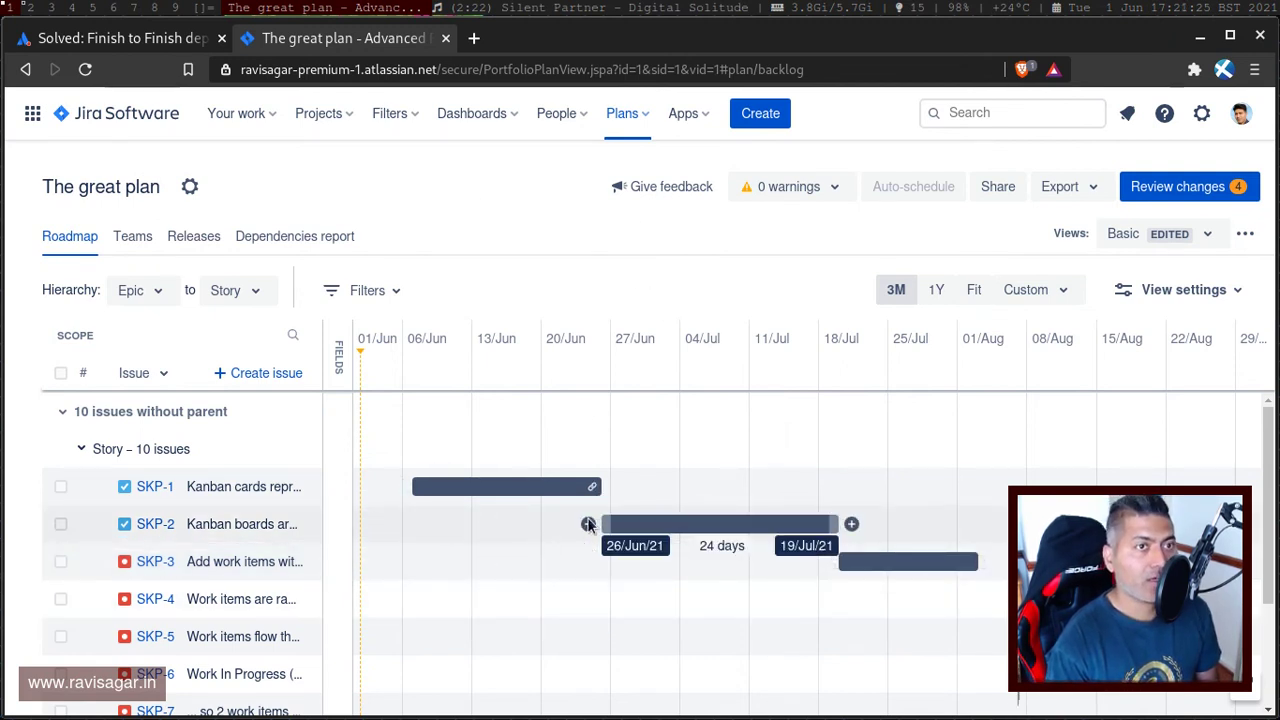
# Reread the Finish to Finish question on Atlassian Community, and reschedule SKP-2 in the plan to 02/Jun/21–25/Jun/21 with the date fields shown.
pyautogui.click(91, 48)
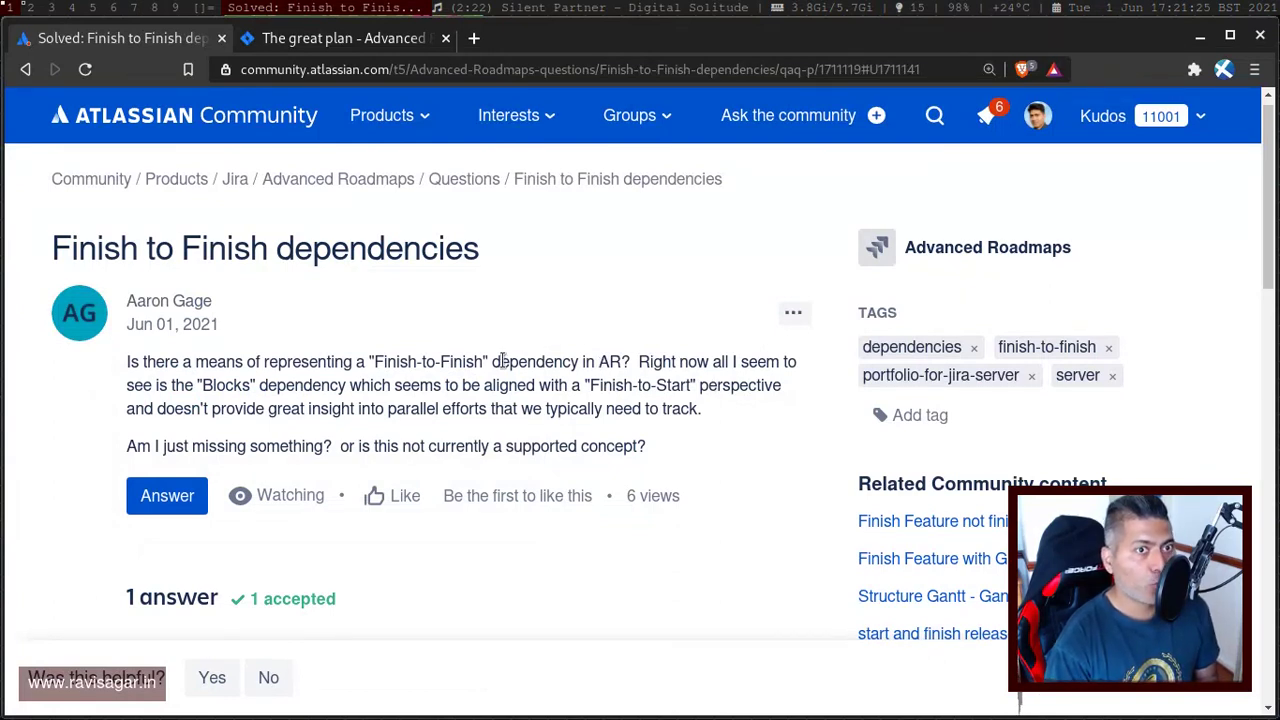
pyautogui.click(332, 38)
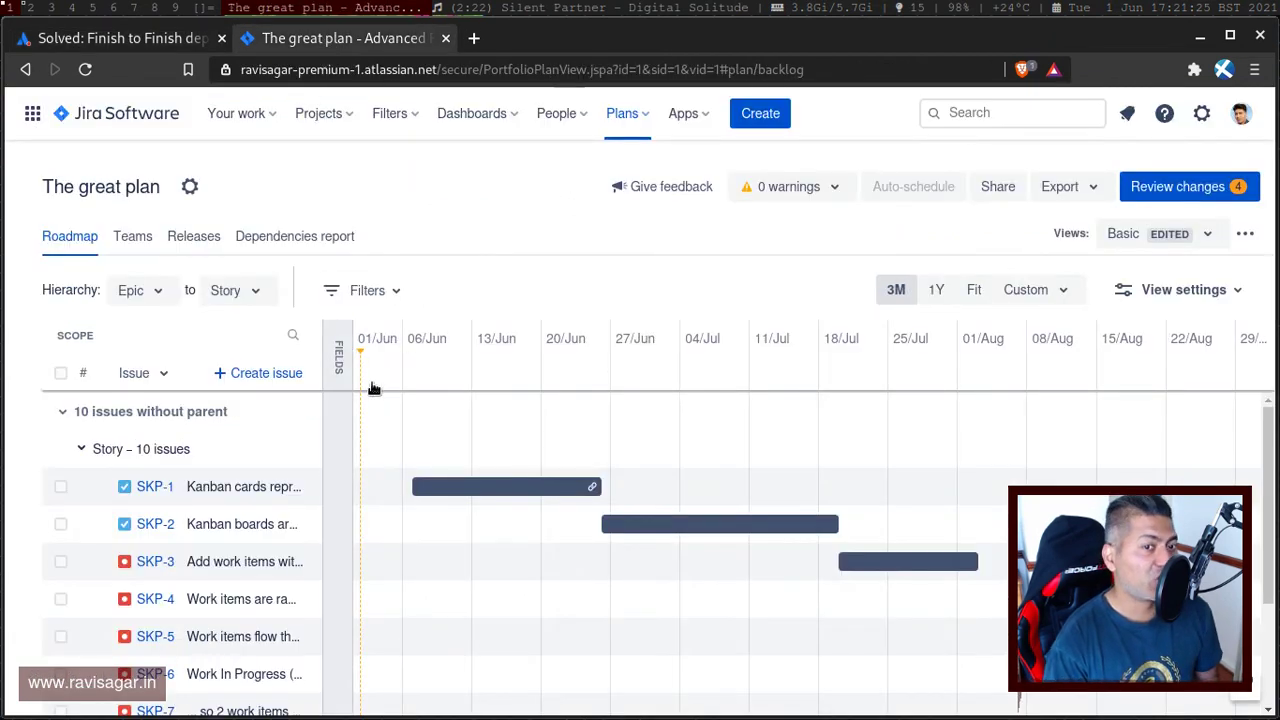
pyautogui.click(345, 370)
pyautogui.moveTo(905, 526)
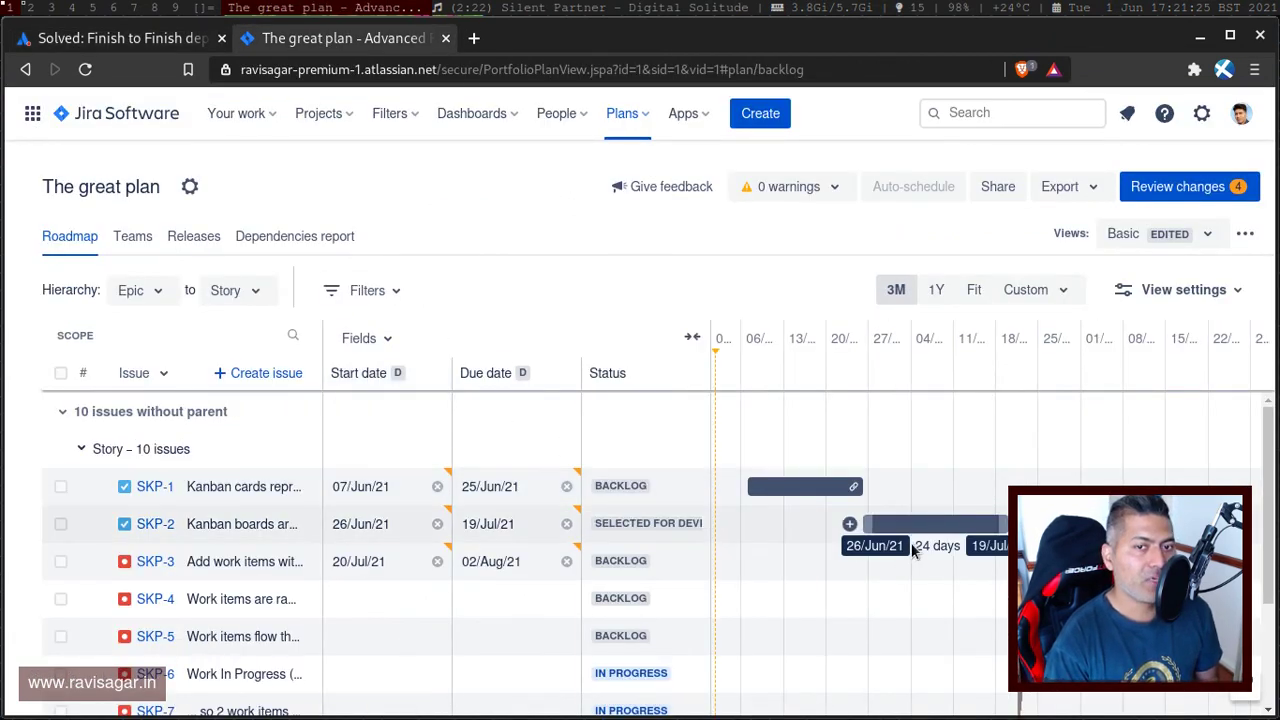
pyautogui.moveTo(912, 526); pyautogui.dragTo(766, 531)
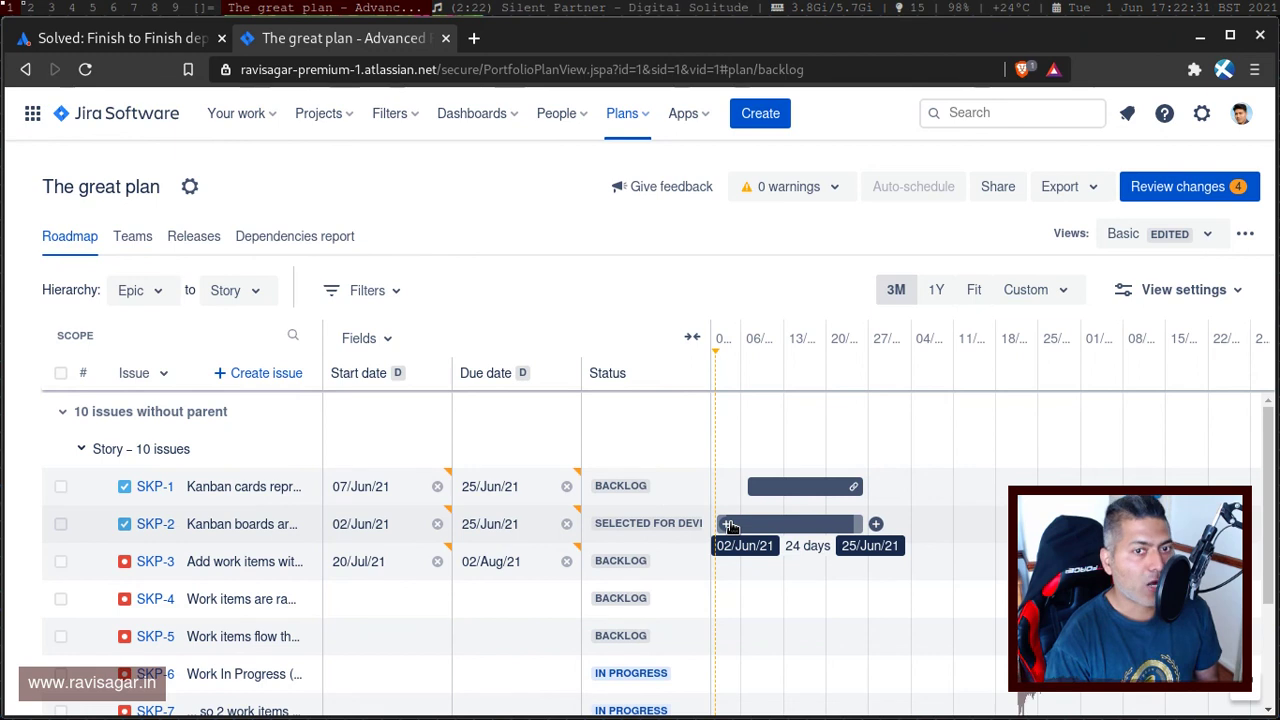